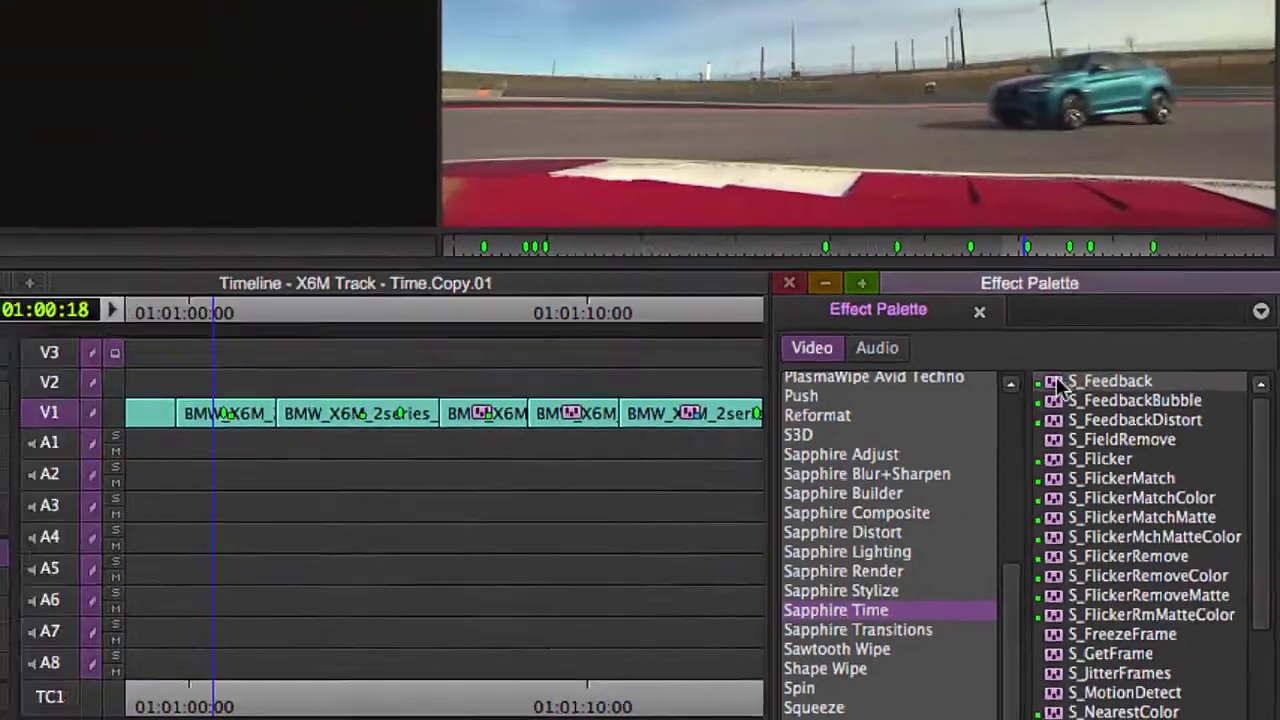
- Apply S_Feedback to the V1 clip under the playhead near 01:01:00:00 and open its effect settings
{"action": "left_click_drag", "start_coordinate": [1058, 385], "coordinate": [222, 419]}
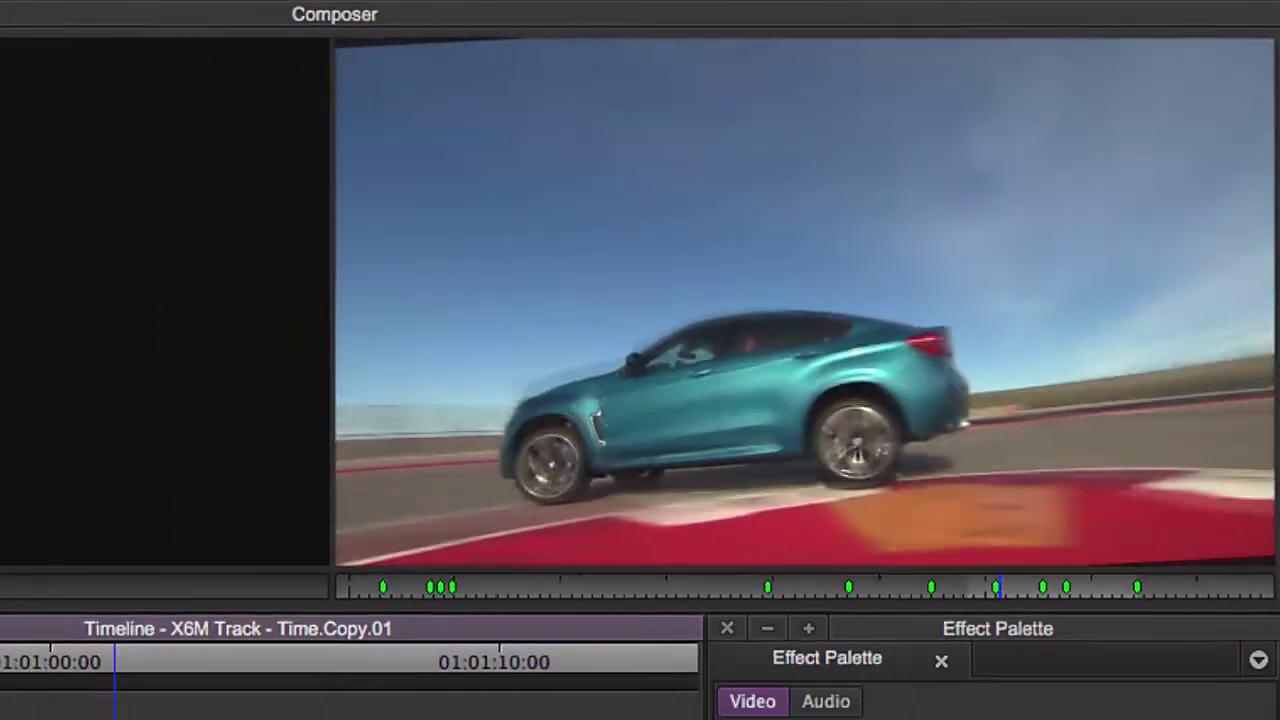
{"action": "key", "text": "apostrophe"}
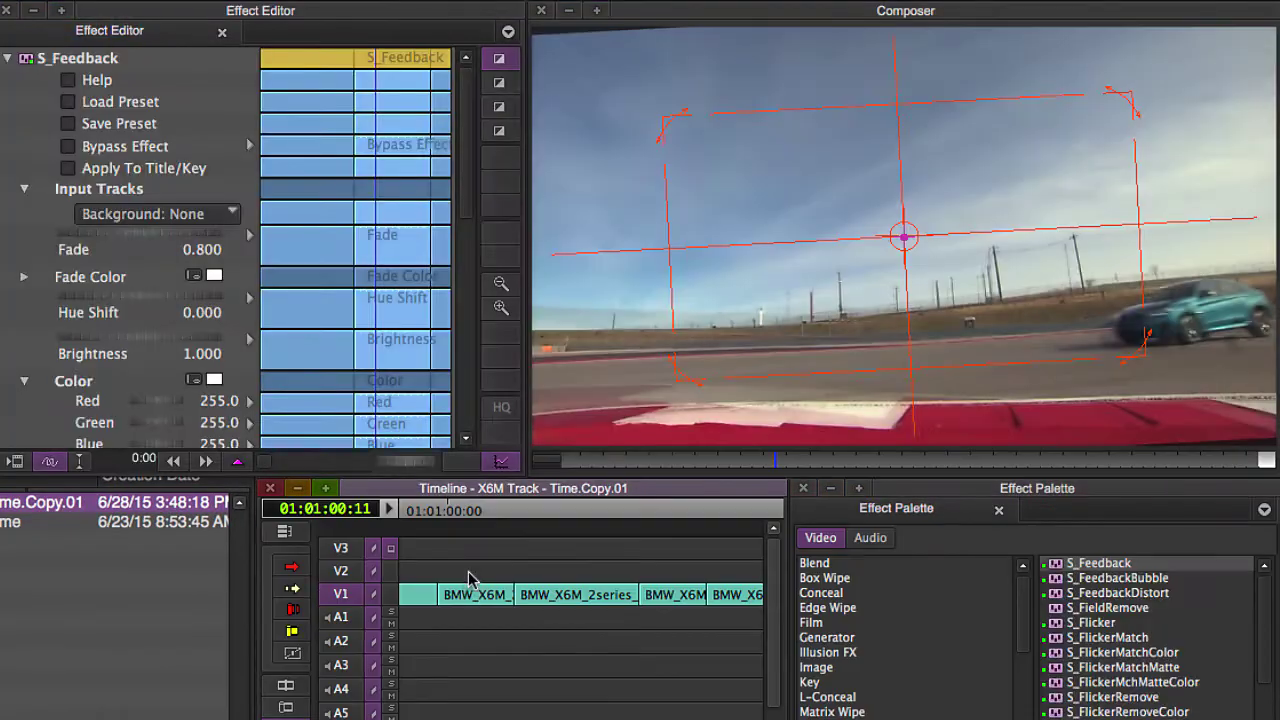
{"action": "left_click", "coordinate": [457, 598]}
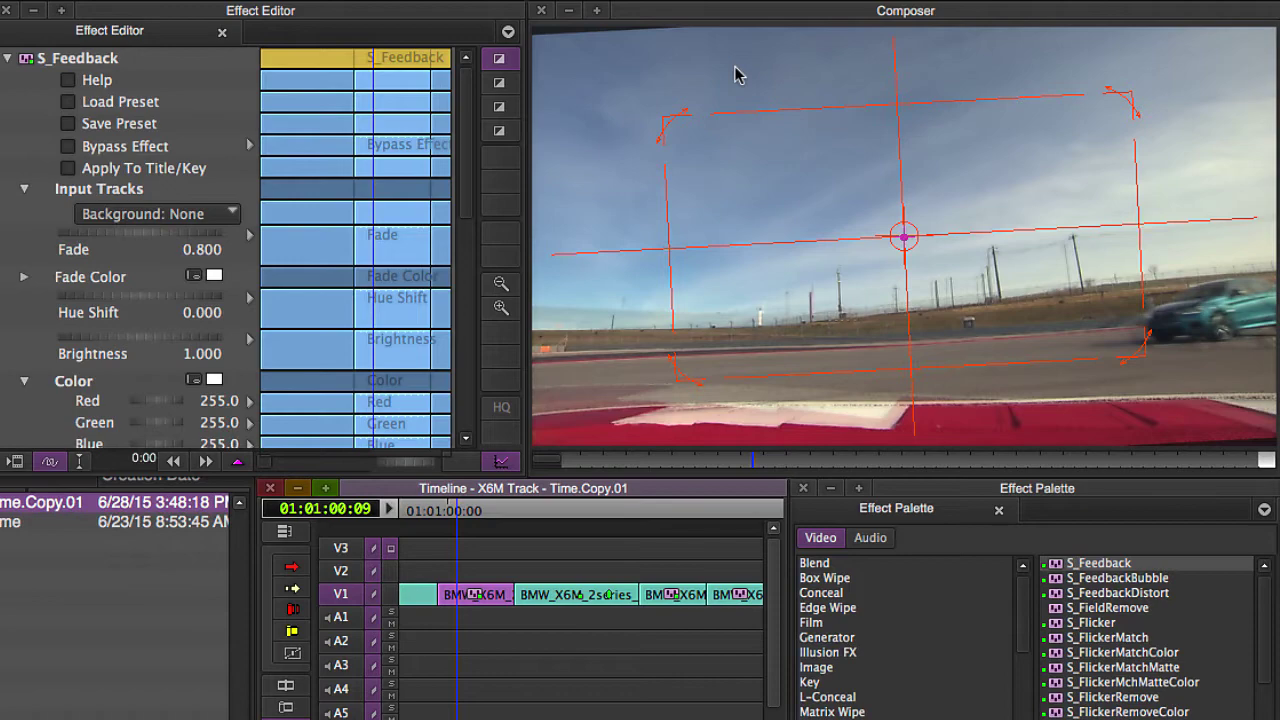
- Rotate the S_Feedback transform to 10.4 in the Composer and play back the clip
{"action": "left_click_drag", "start_coordinate": [677, 120], "coordinate": [655, 164]}
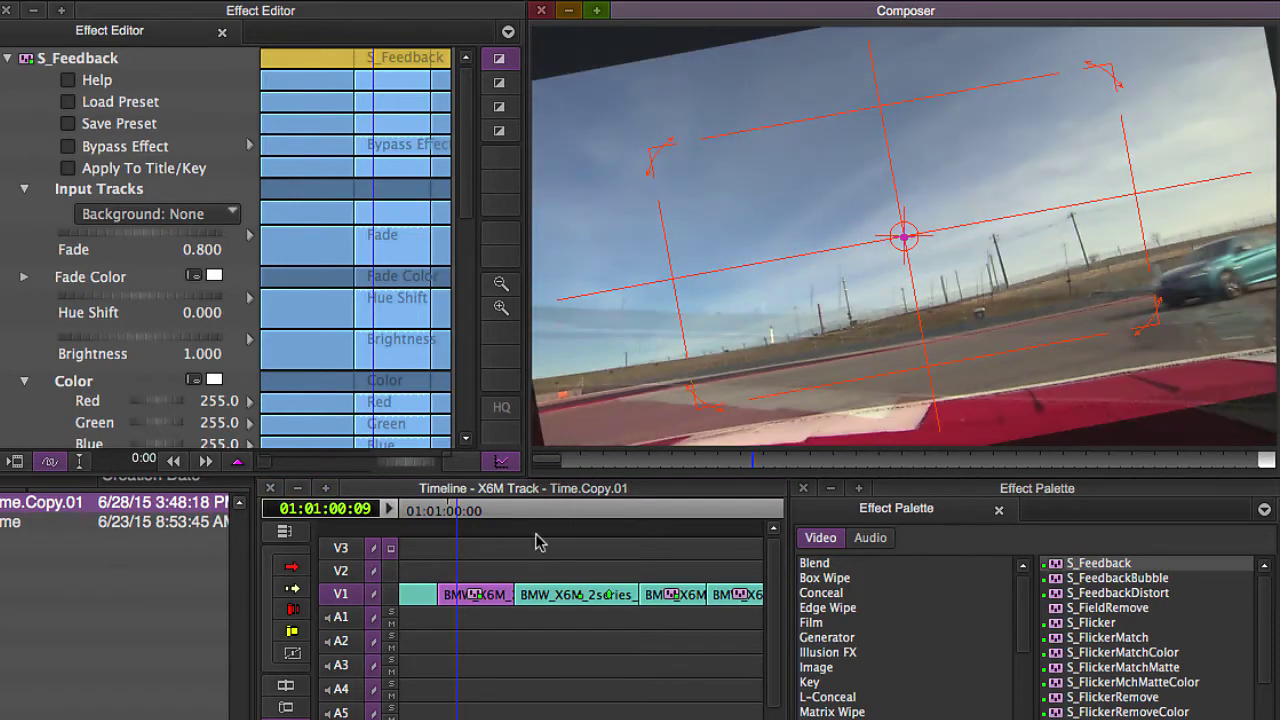
{"action": "key", "text": "space"}
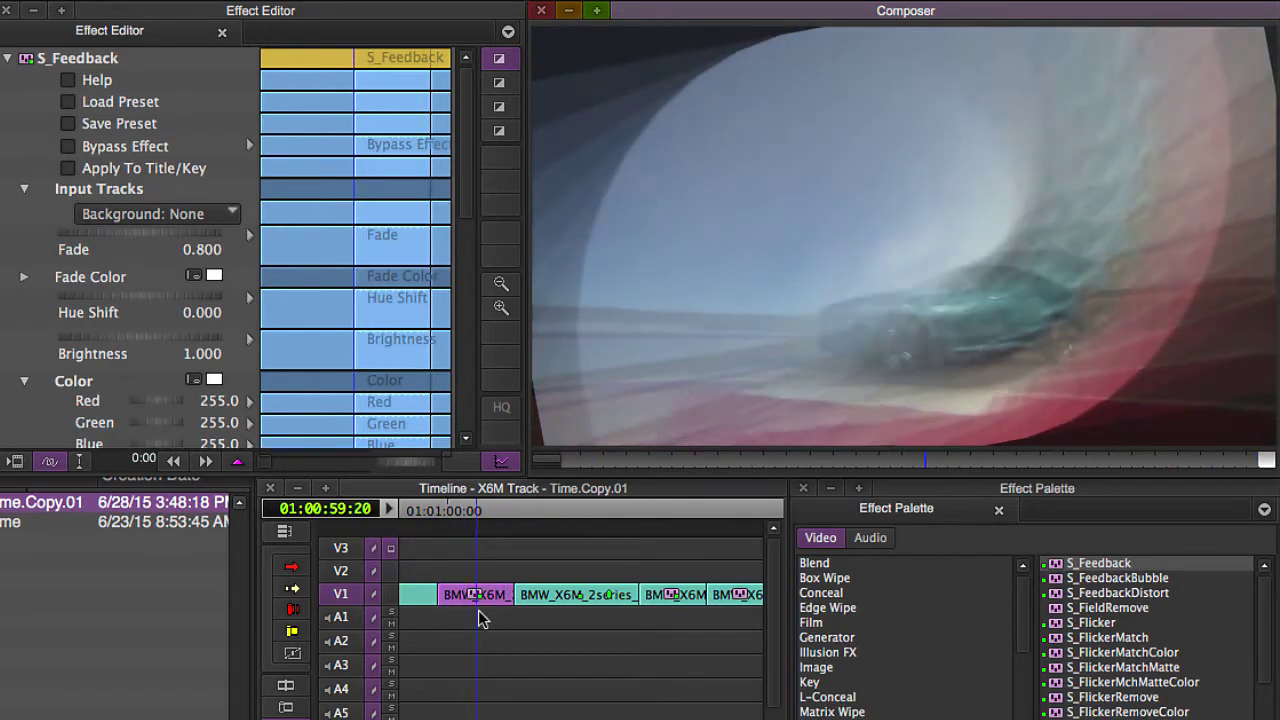
{"action": "key", "text": "space"}
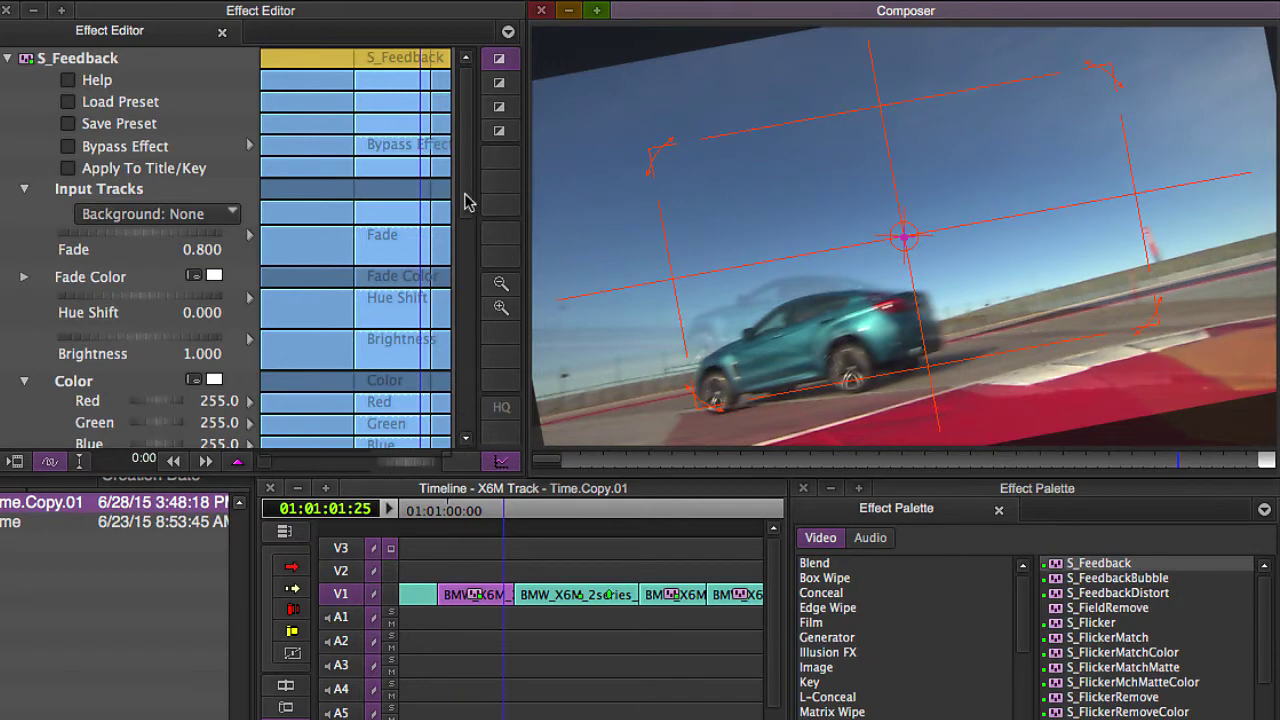
- Set S_Feedback's Wrap X and Wrap Y to Reflect and play the clip from near its start
{"action": "left_click_drag", "start_coordinate": [464, 200], "coordinate": [460, 403]}
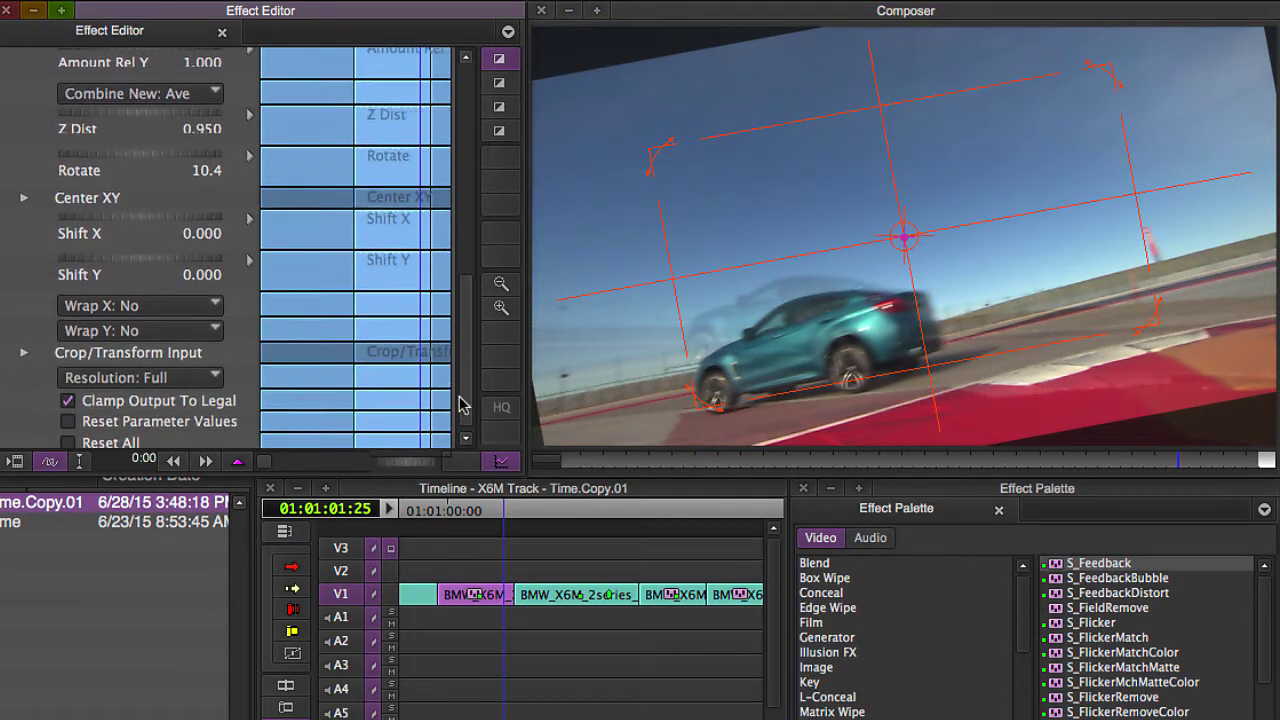
{"action": "left_click", "coordinate": [215, 305]}
{"action": "left_click", "coordinate": [200, 380]}
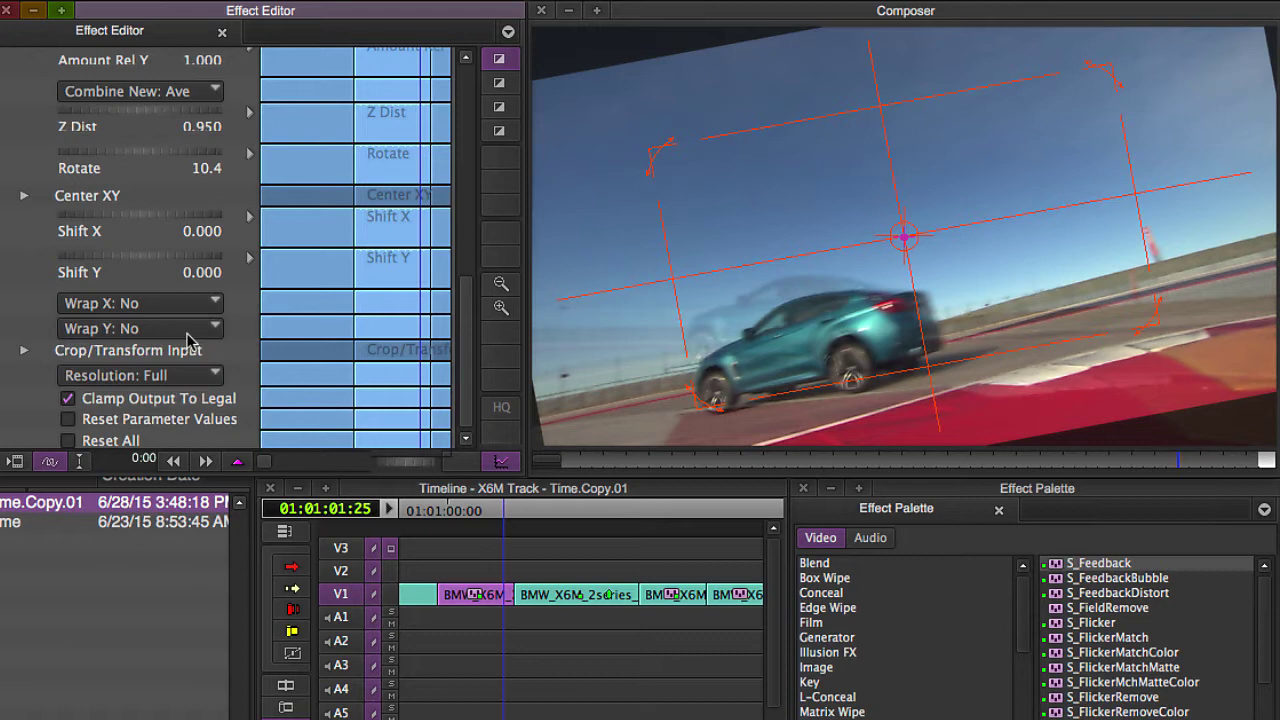
{"action": "left_click", "coordinate": [212, 328]}
{"action": "left_click", "coordinate": [198, 405]}
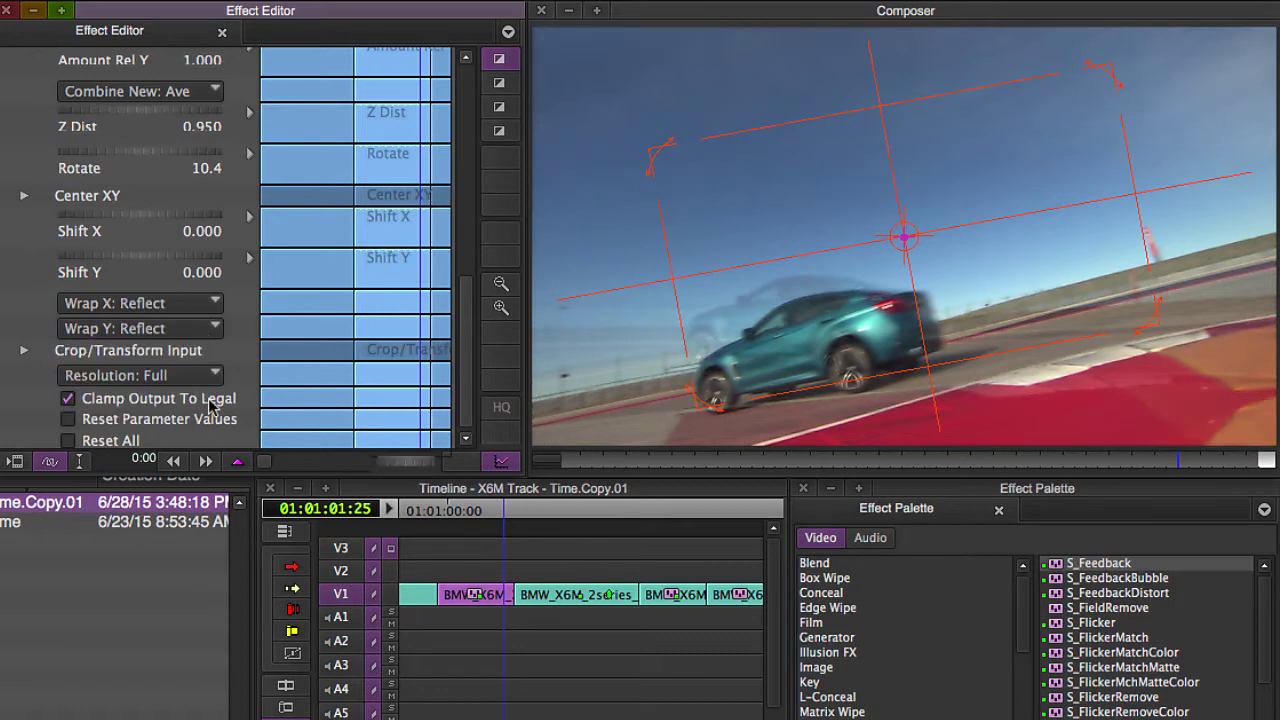
{"action": "left_click_drag", "start_coordinate": [560, 462], "coordinate": [582, 467]}
{"action": "key", "text": "space"}
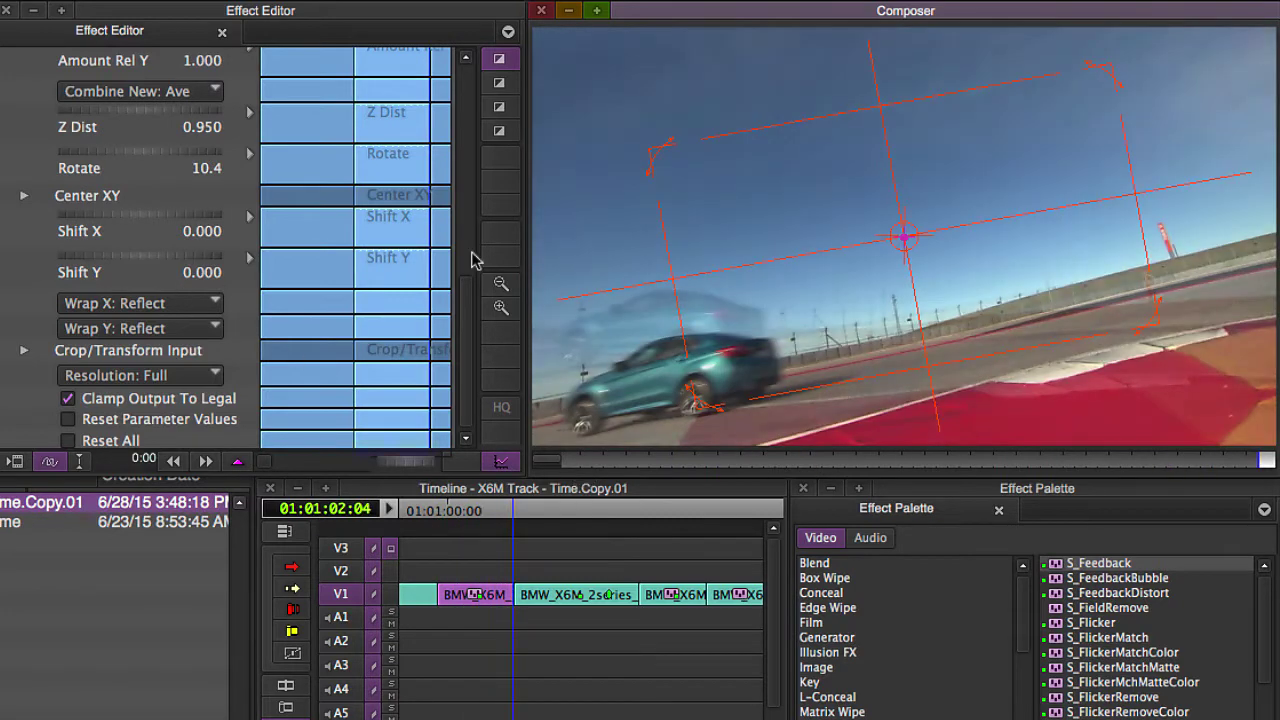
- Set the S_Feedback Fade to 0.506 and play the clip from its start
{"action": "left_click_drag", "start_coordinate": [471, 277], "coordinate": [273, 119]}
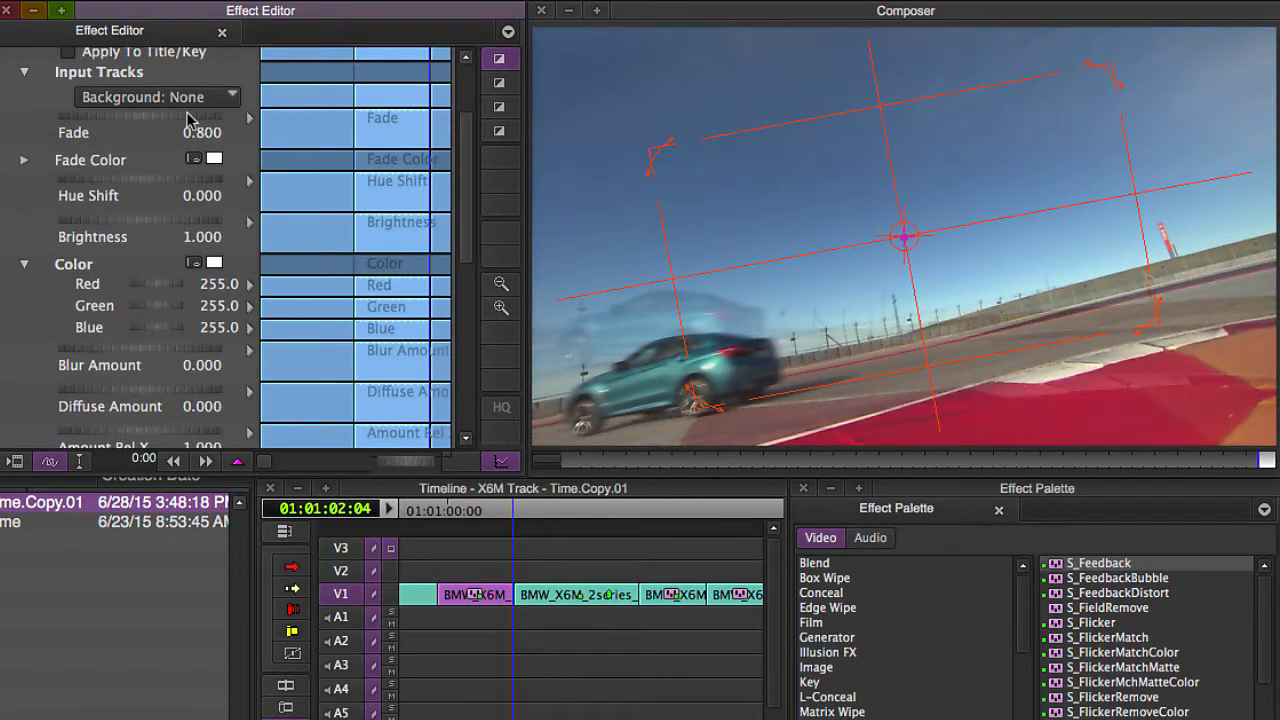
{"action": "left_click_drag", "start_coordinate": [187, 119], "coordinate": [77, 120]}
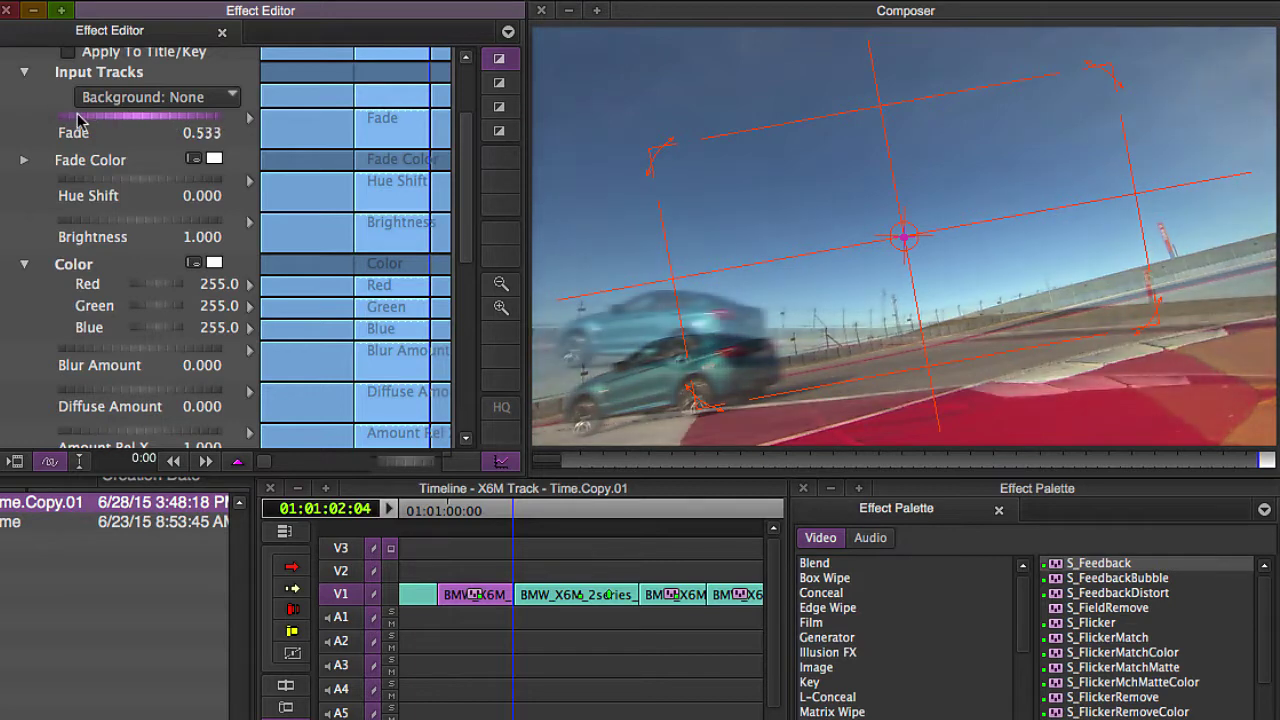
{"action": "left_click", "coordinate": [565, 462]}
{"action": "key", "text": "space"}
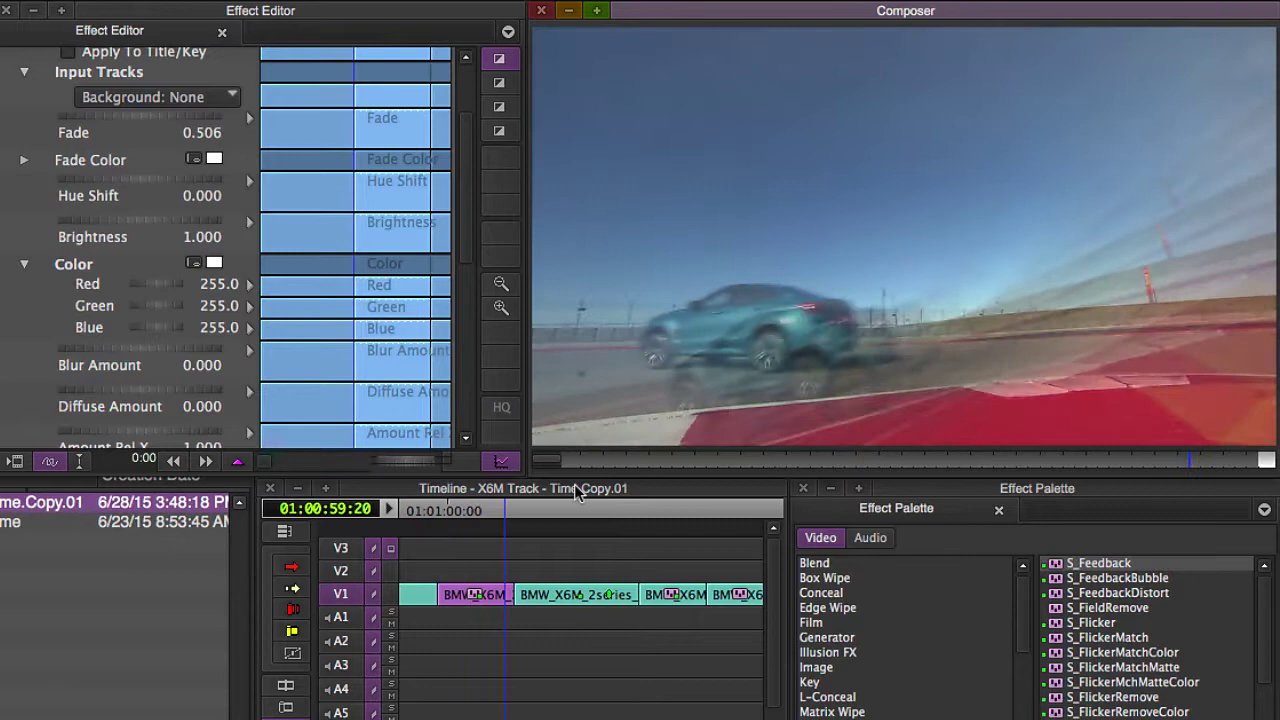
- Set the S_Feedback Hue Shift to 0.064 and play the clip from its start
{"action": "left_click_drag", "start_coordinate": [127, 183], "coordinate": [201, 187]}
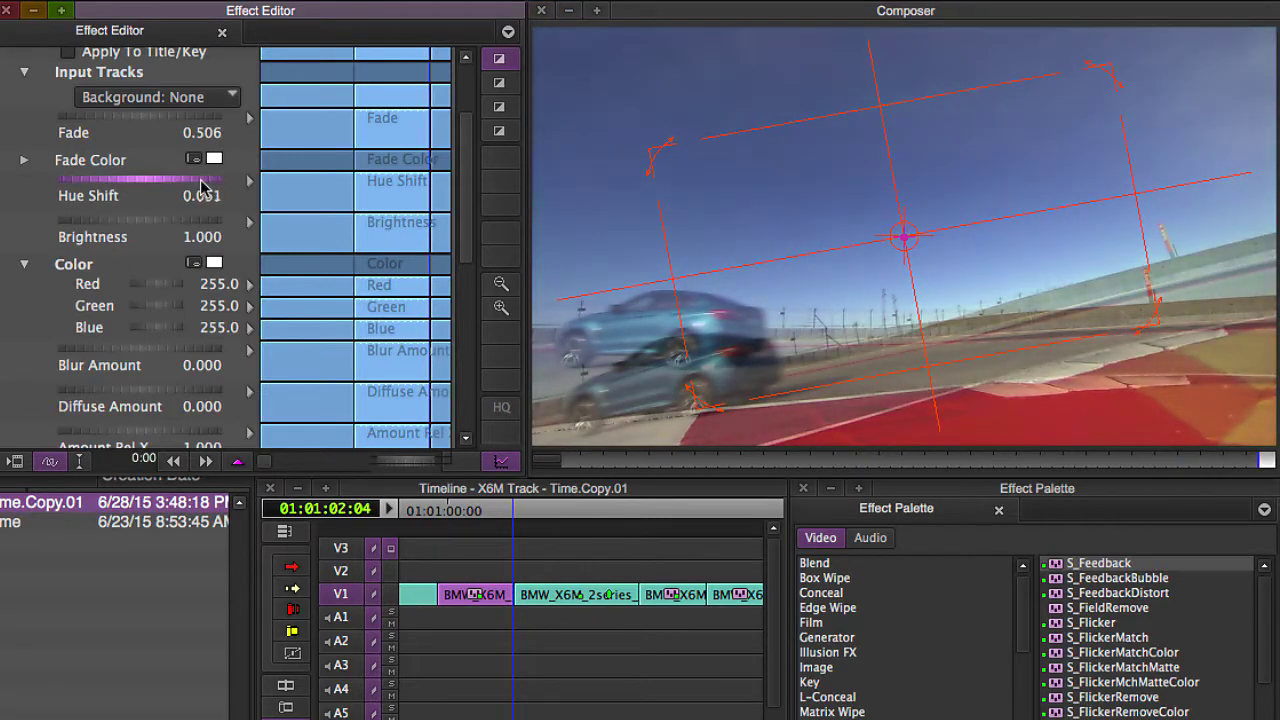
{"action": "left_click", "coordinate": [567, 470]}
{"action": "key", "text": "space"}
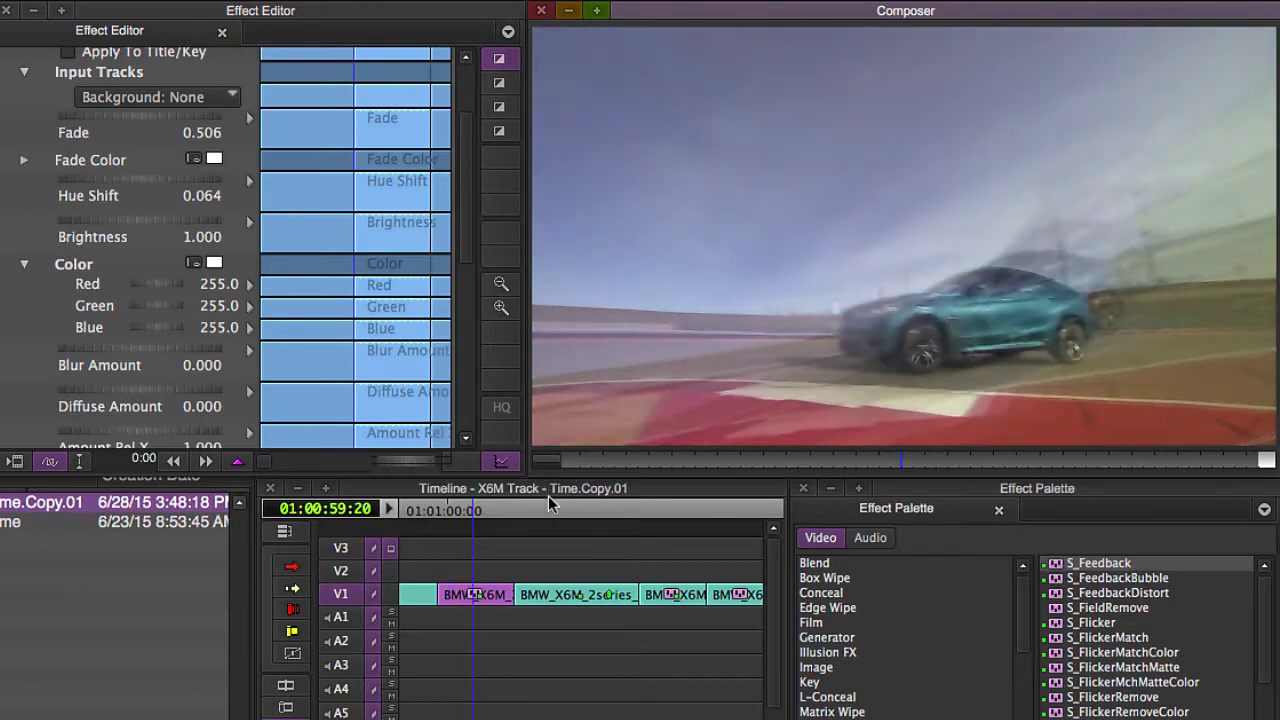
{"action": "left_click", "coordinate": [557, 460]}
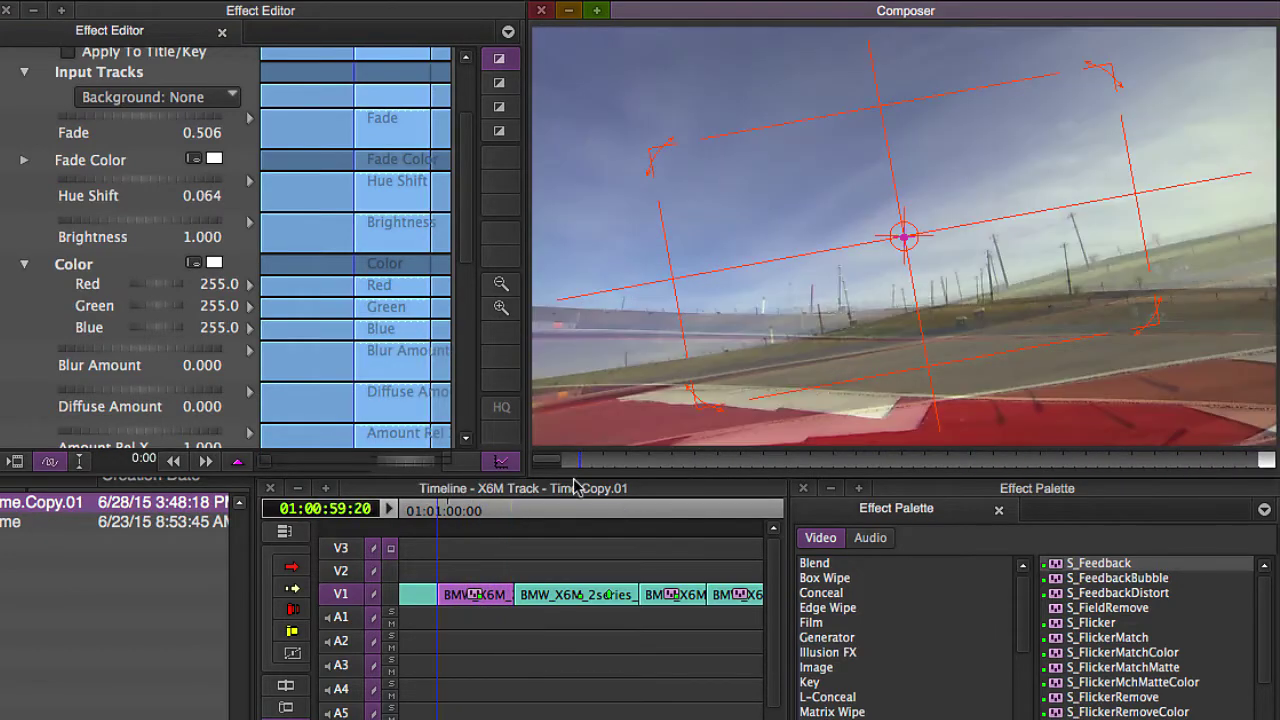
{"action": "key", "text": "space"}
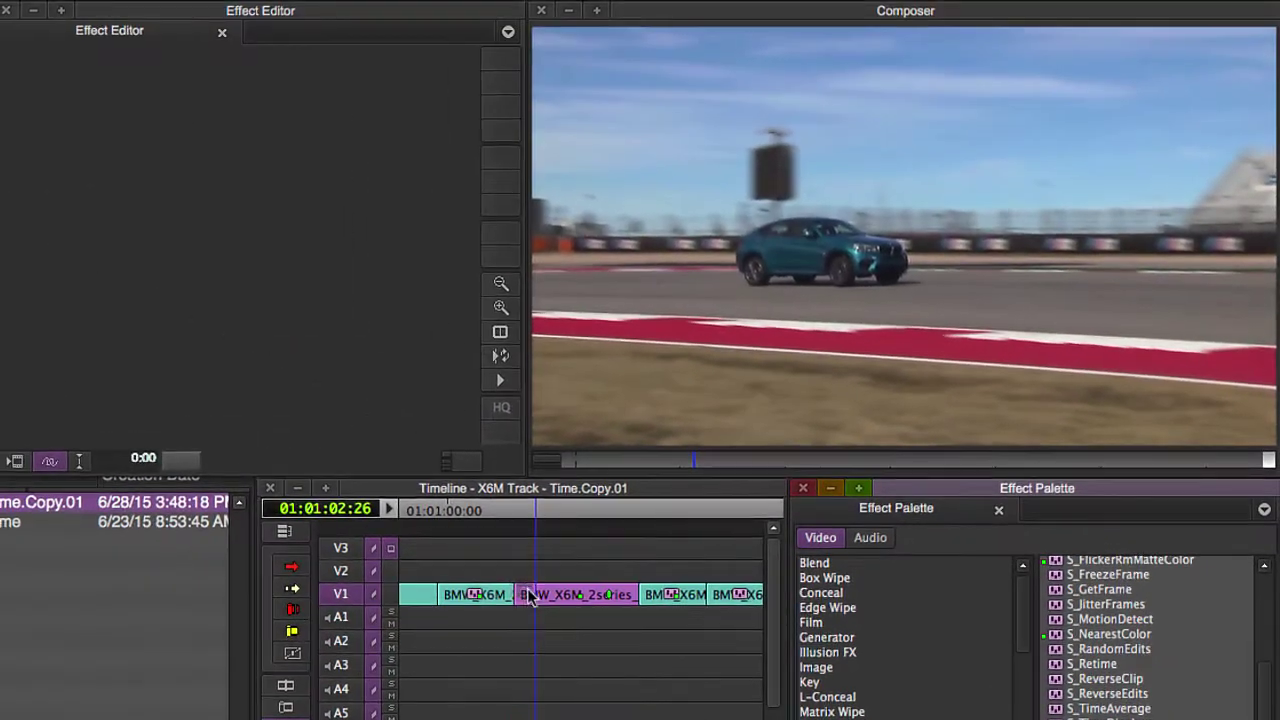
- Apply S_Trails to the V1 clip following the S_Feedback clip and preview the default trails
{"action": "left_click", "coordinate": [530, 595]}
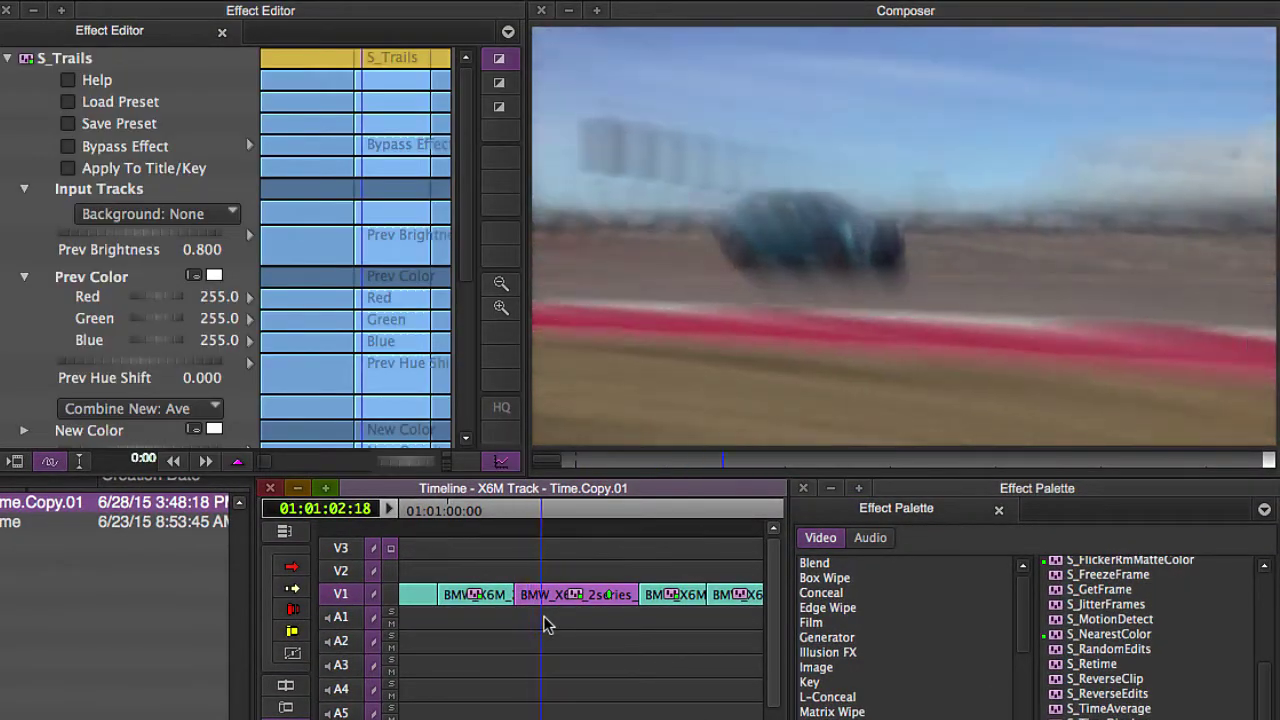
{"action": "key", "text": "space"}
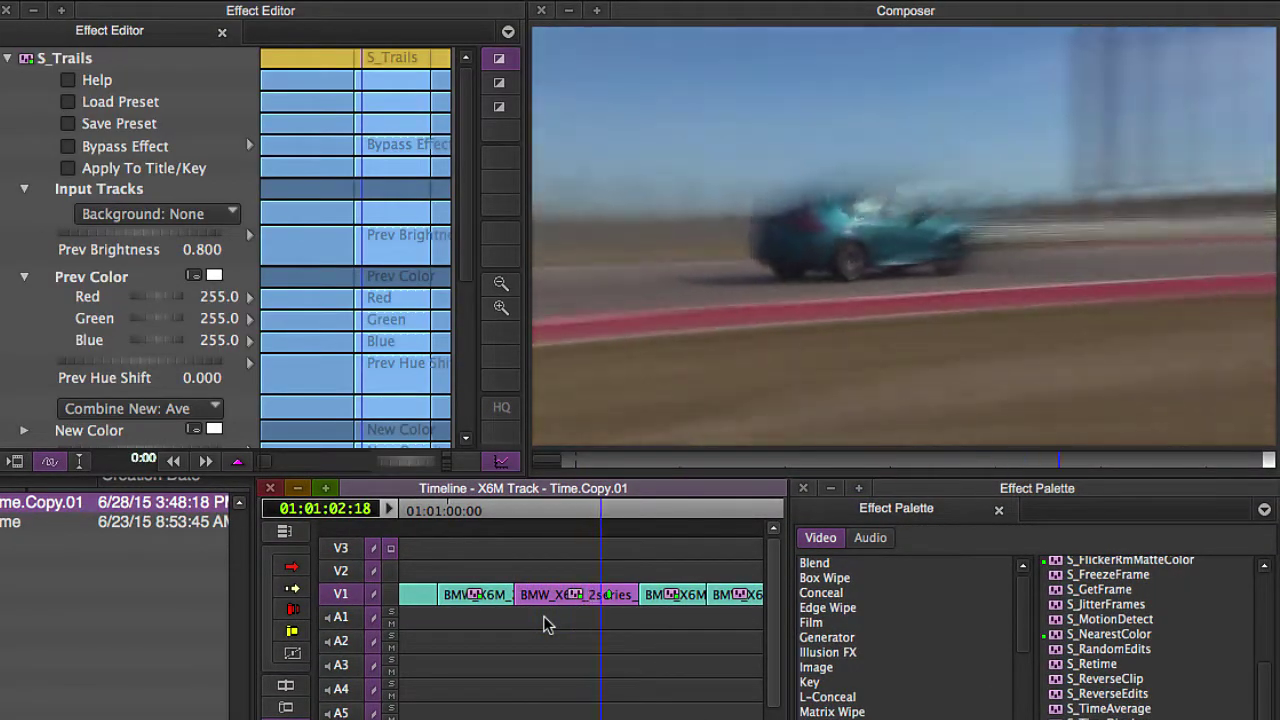
{"action": "left_click", "coordinate": [528, 621]}
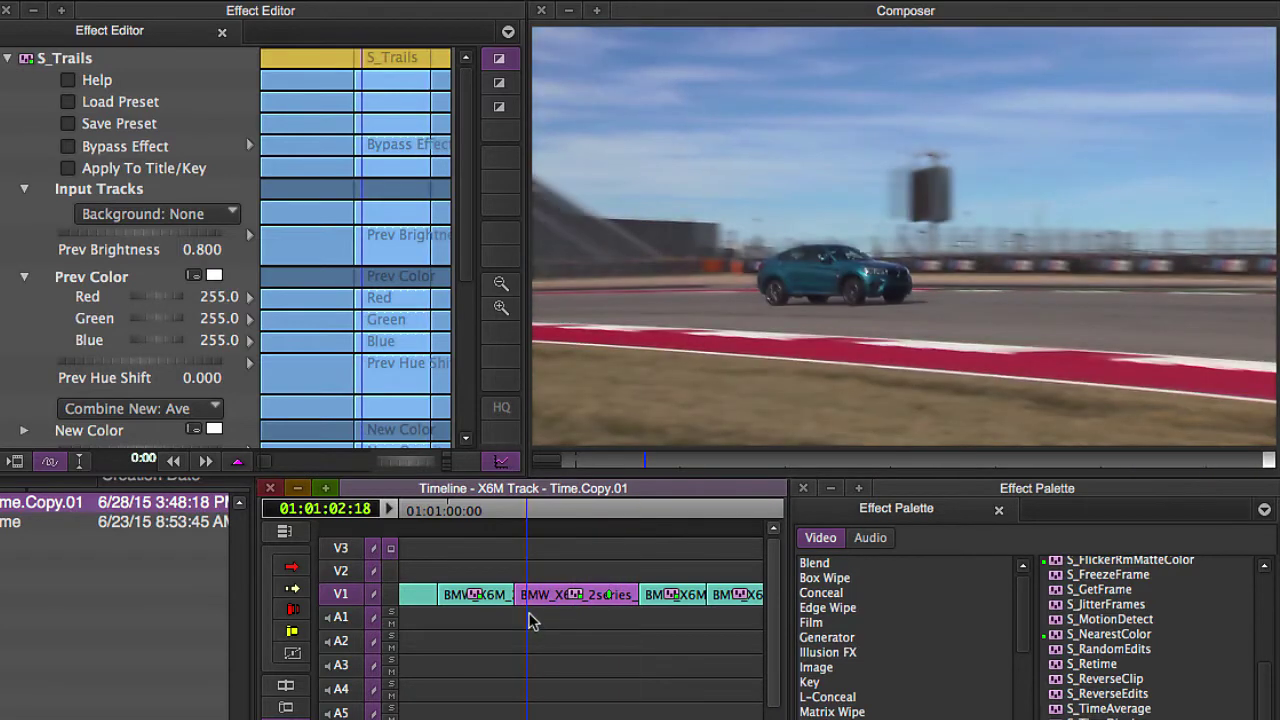
{"action": "key", "text": "space"}
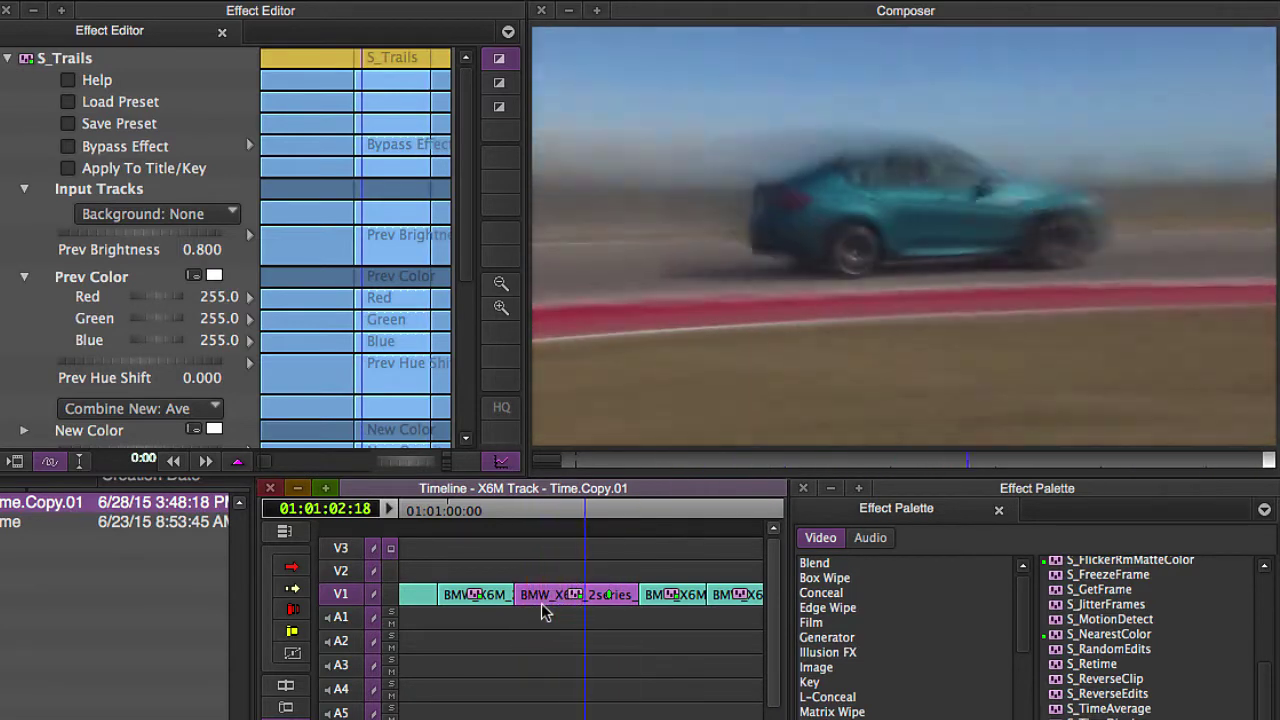
{"action": "left_click", "coordinate": [534, 608]}
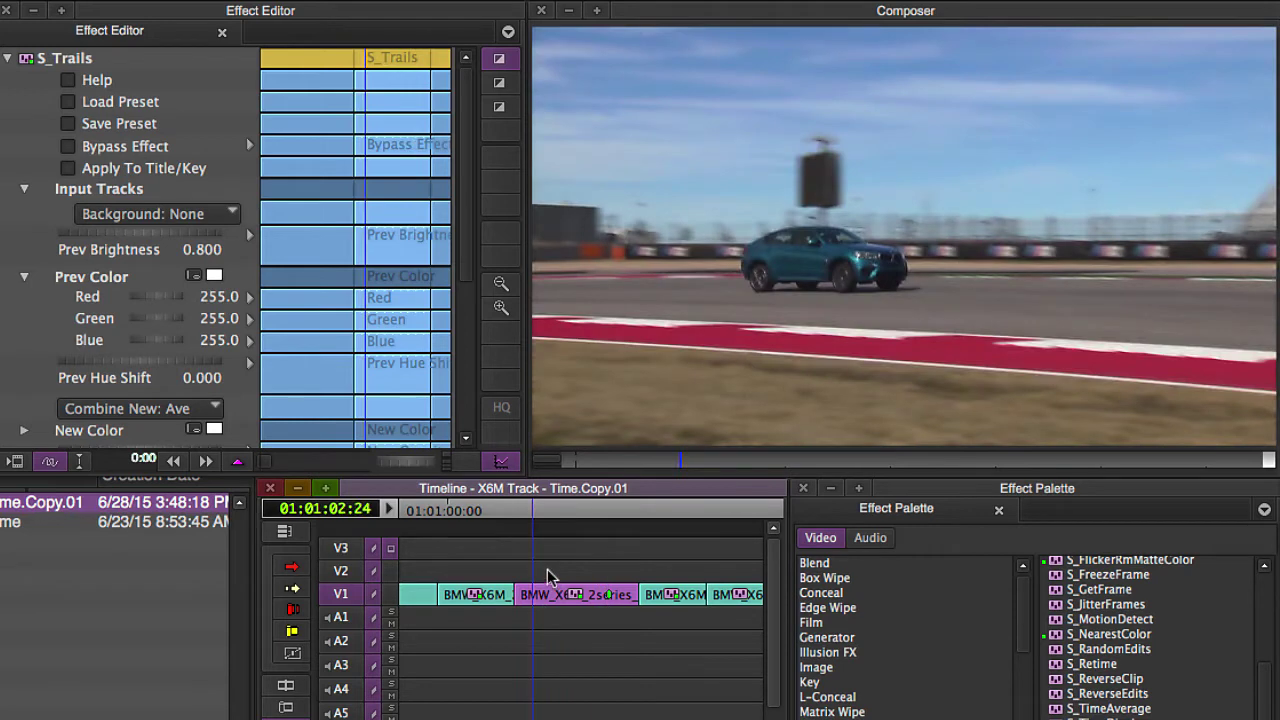
- Set the S_Trails Prev Brightness to 0.866 and Prev Color Blue to 196, and play the clip
{"action": "left_click_drag", "start_coordinate": [90, 240], "coordinate": [92, 346]}
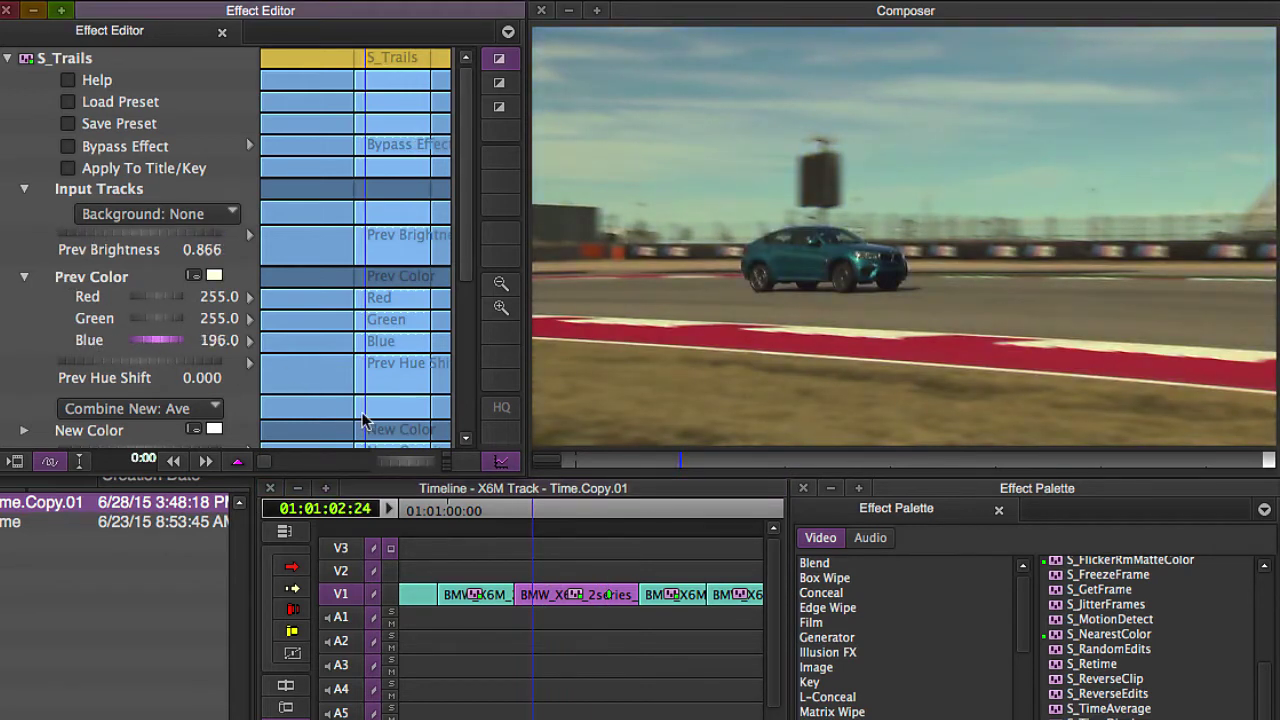
{"action": "key", "text": "space"}
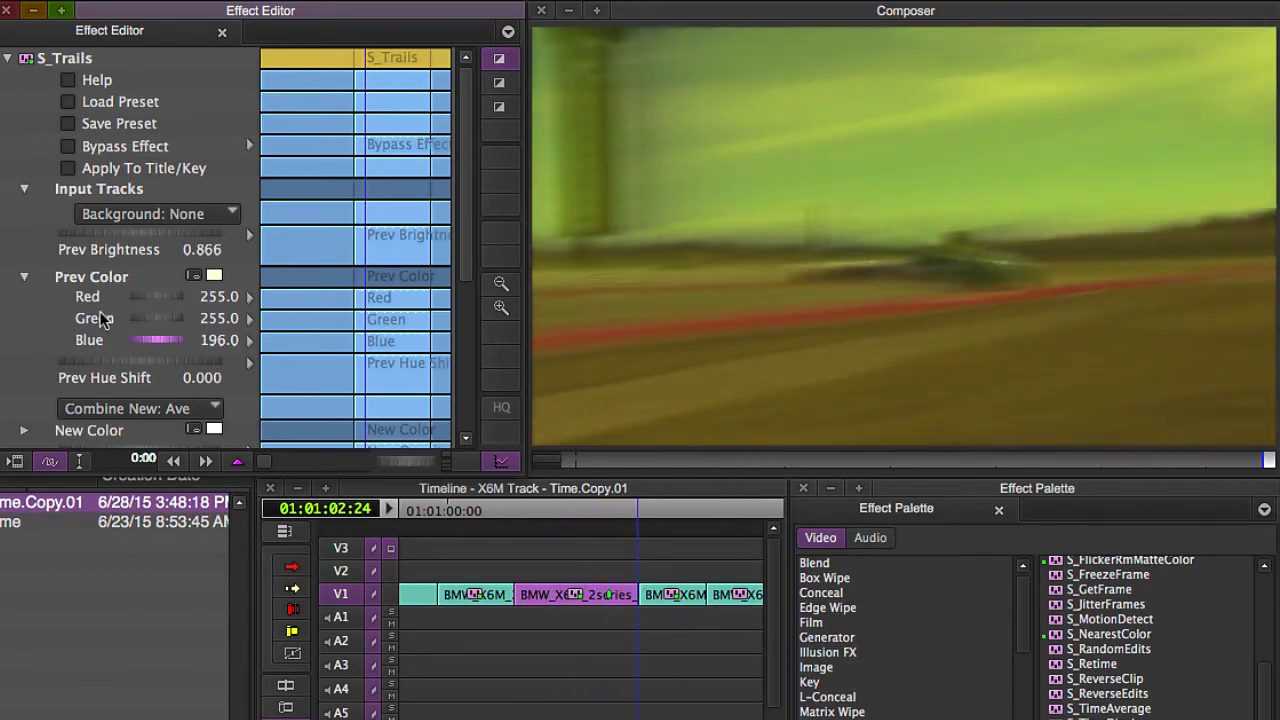
{"action": "left_click", "coordinate": [438, 270]}
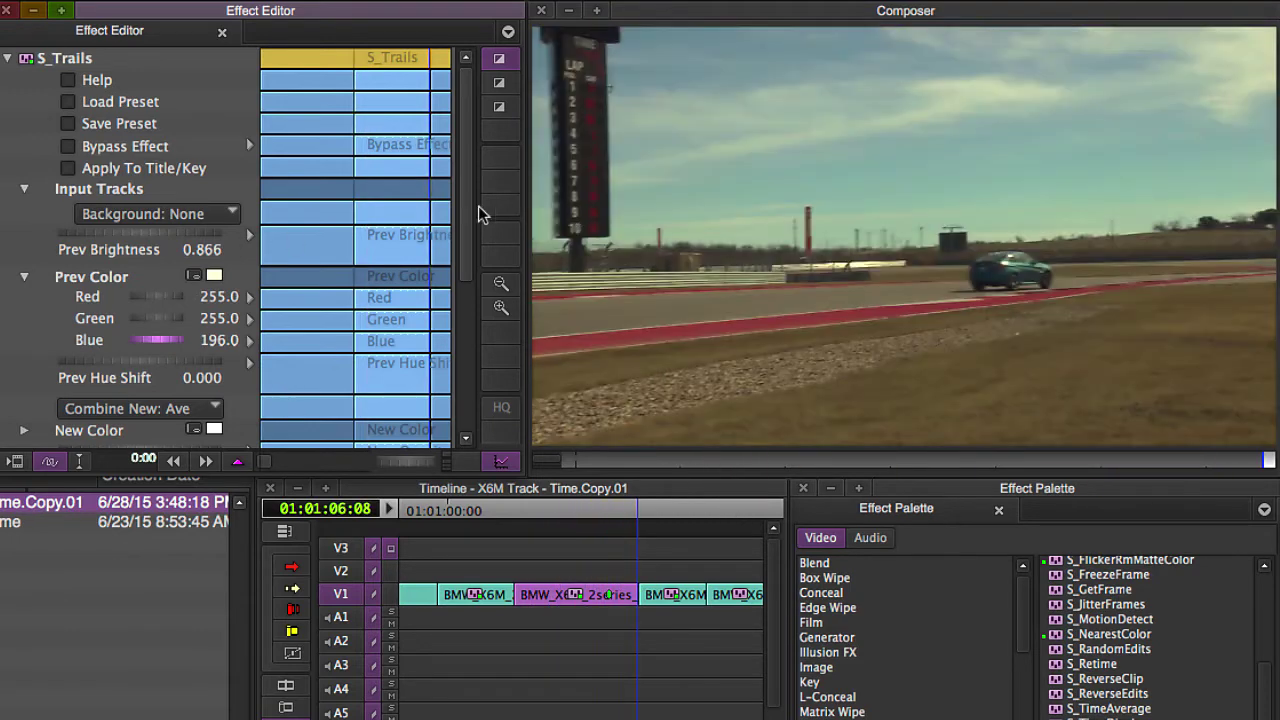
- Set the S_Trails Combine New mode to Max and preview the clip from near its start
{"action": "scroll", "coordinate": [462, 260], "scroll_direction": "down", "scroll_amount": 5}
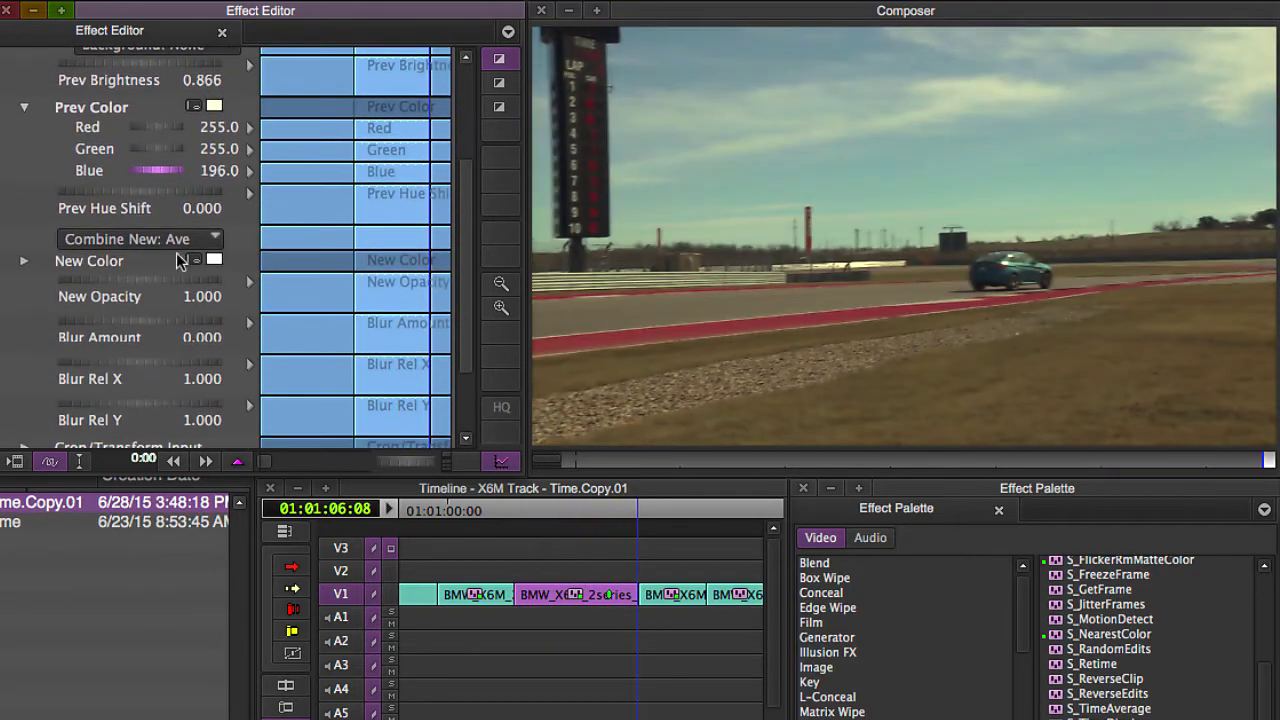
{"action": "left_click", "coordinate": [183, 239]}
{"action": "left_click", "coordinate": [210, 292]}
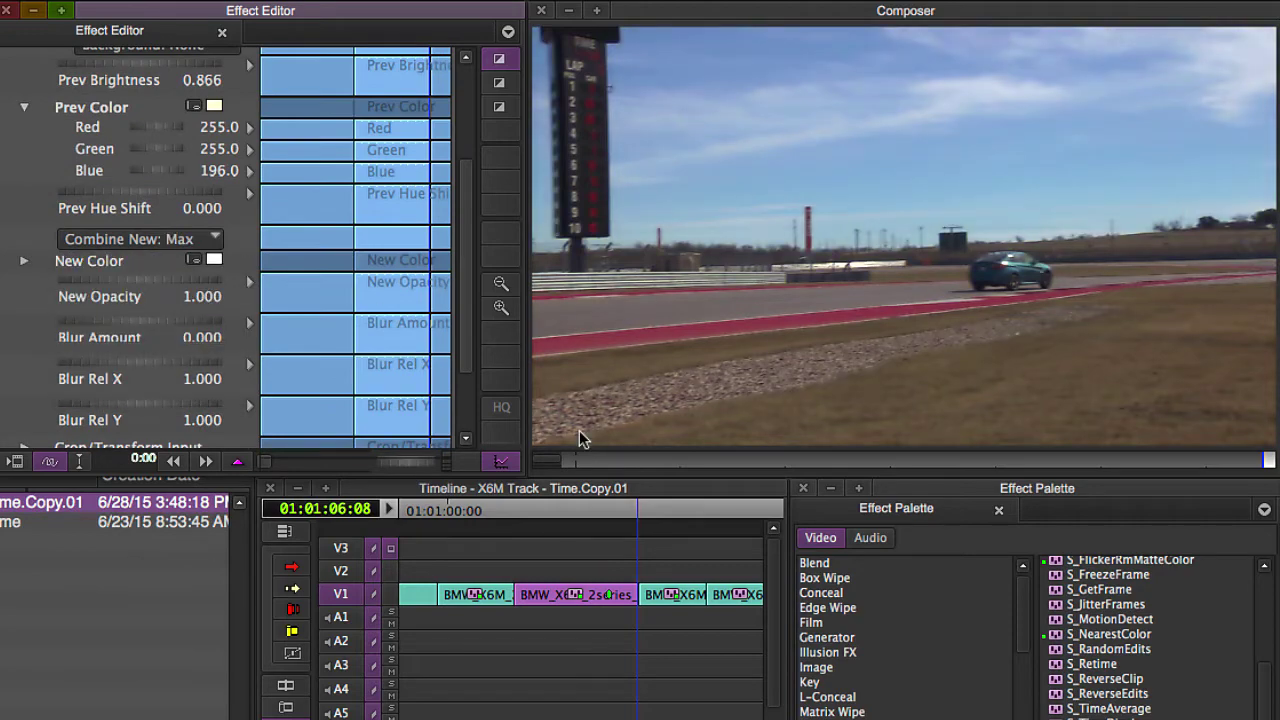
{"action": "left_click", "coordinate": [596, 460]}
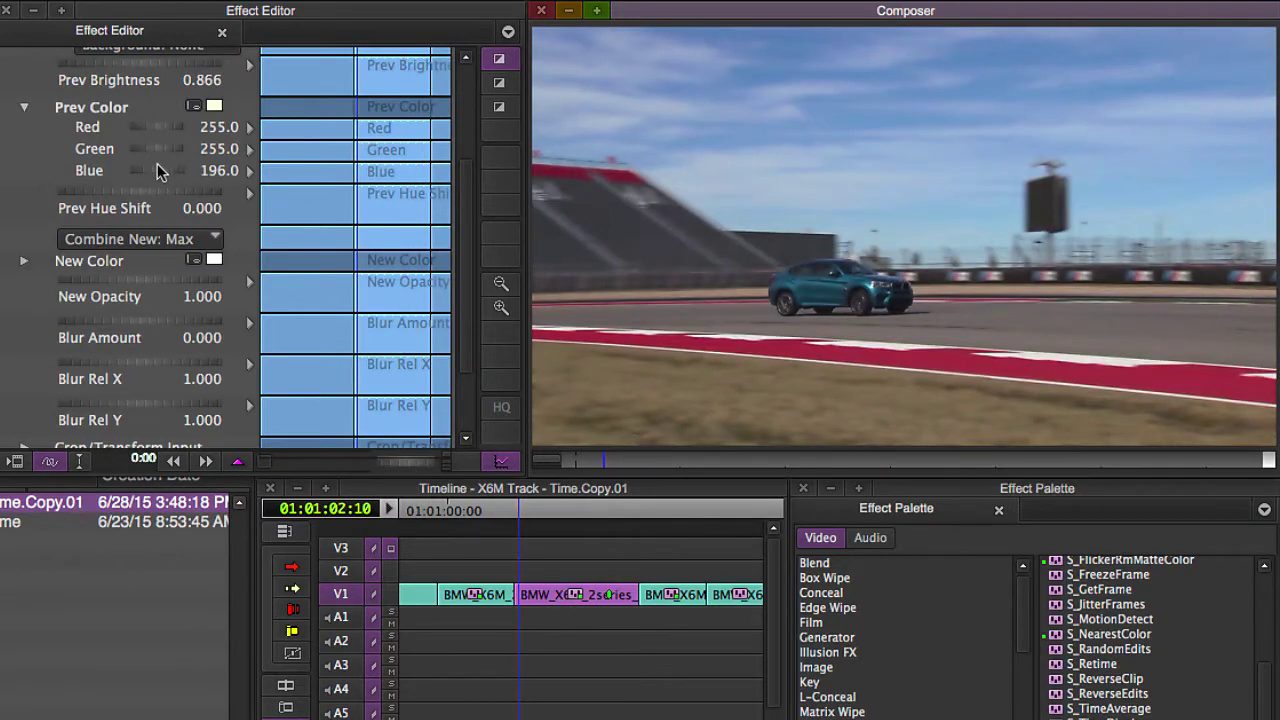
- Lower the S_Trails Prev Color Blue to 30 and play the clip from its start
{"action": "left_click_drag", "start_coordinate": [157, 170], "coordinate": [122, 170]}
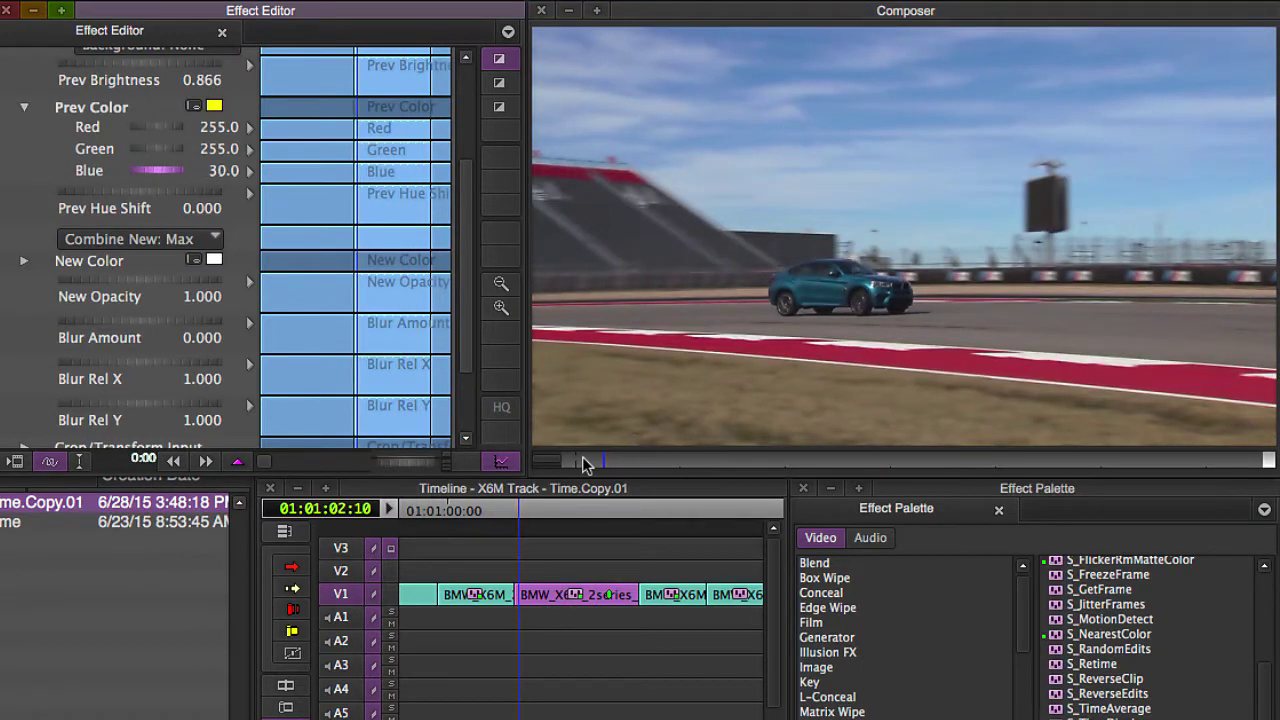
{"action": "left_click", "coordinate": [583, 461]}
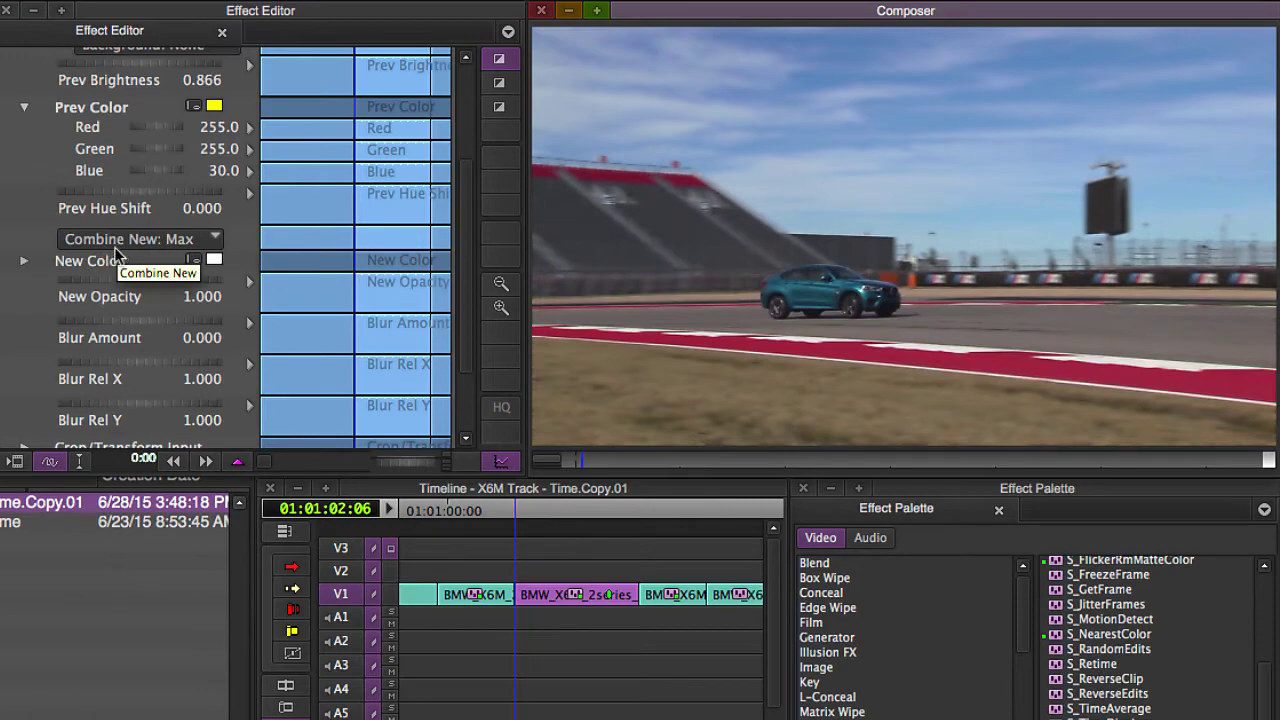
{"action": "key", "text": "space"}
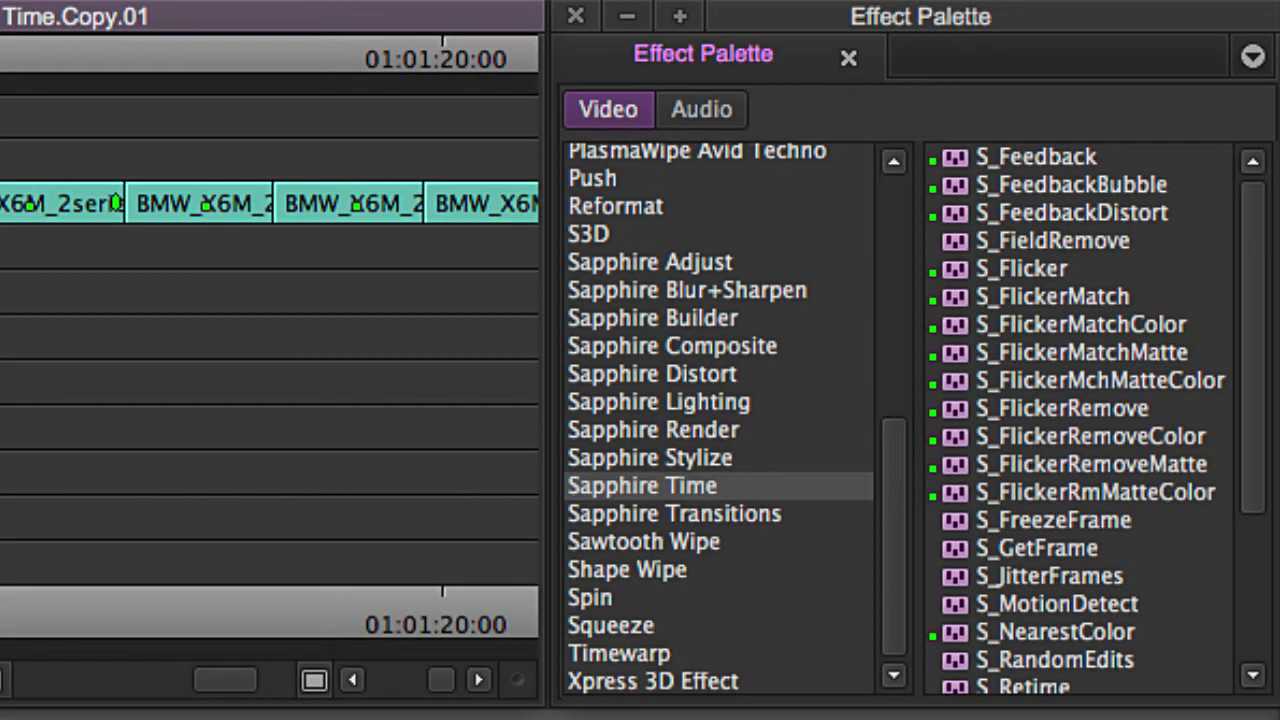
- Apply S_TimeAverage from Sapphire Time to the V1 clip at 01:01:11:09 and open its effect settings
{"action": "left_click_drag", "start_coordinate": [1251, 518], "coordinate": [1251, 660]}
{"action": "left_click_drag", "start_coordinate": [1060, 541], "coordinate": [0, 214]}
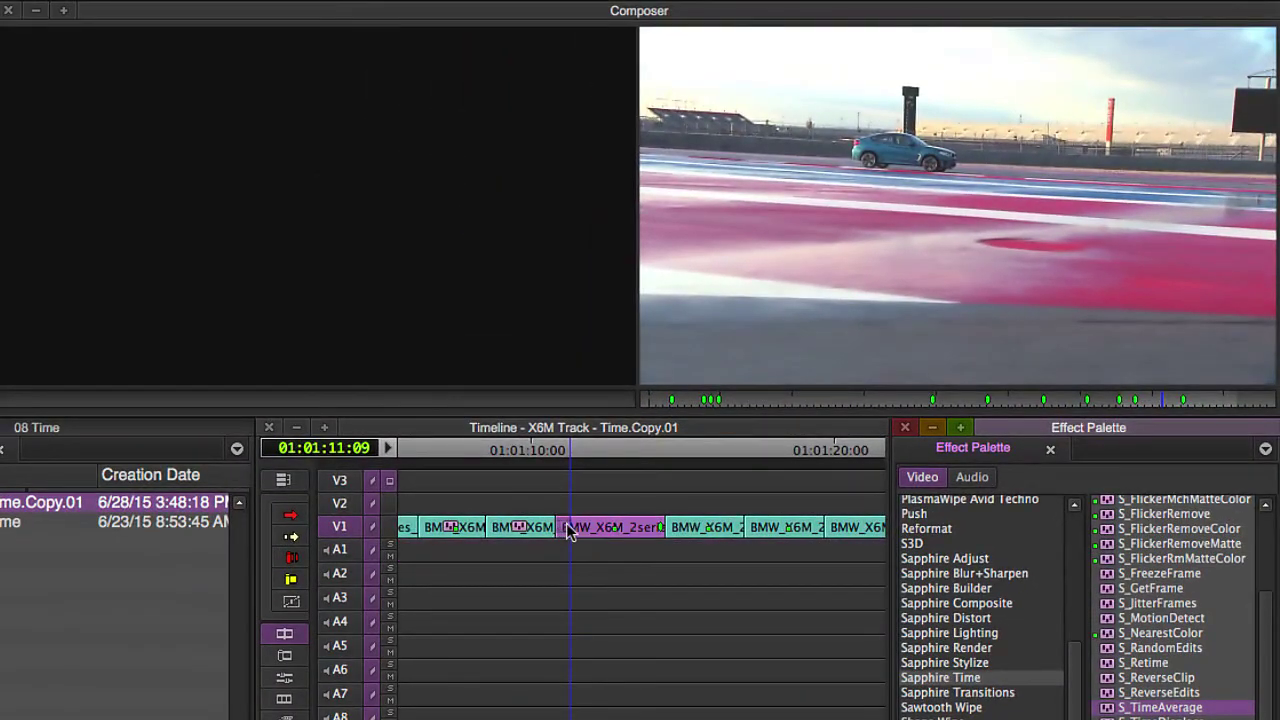
{"action": "left_click_drag", "start_coordinate": [567, 530], "coordinate": [570, 532]}
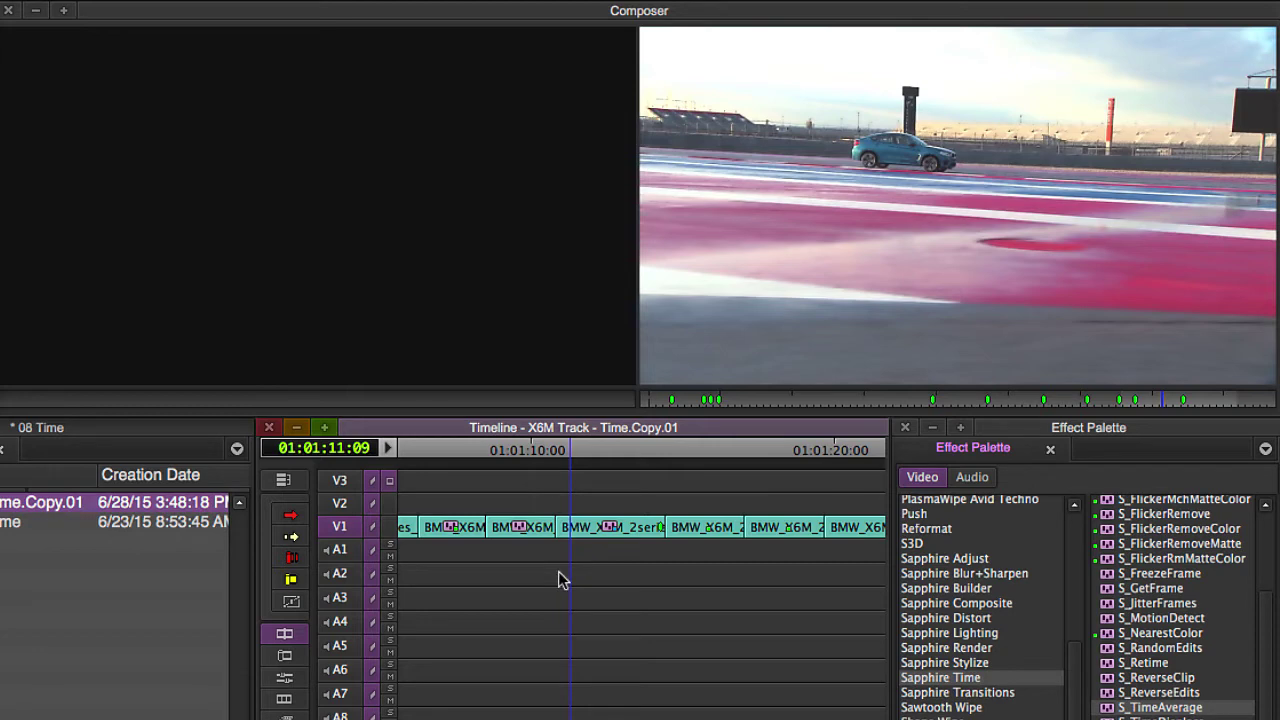
{"action": "key", "text": "bracketright"}
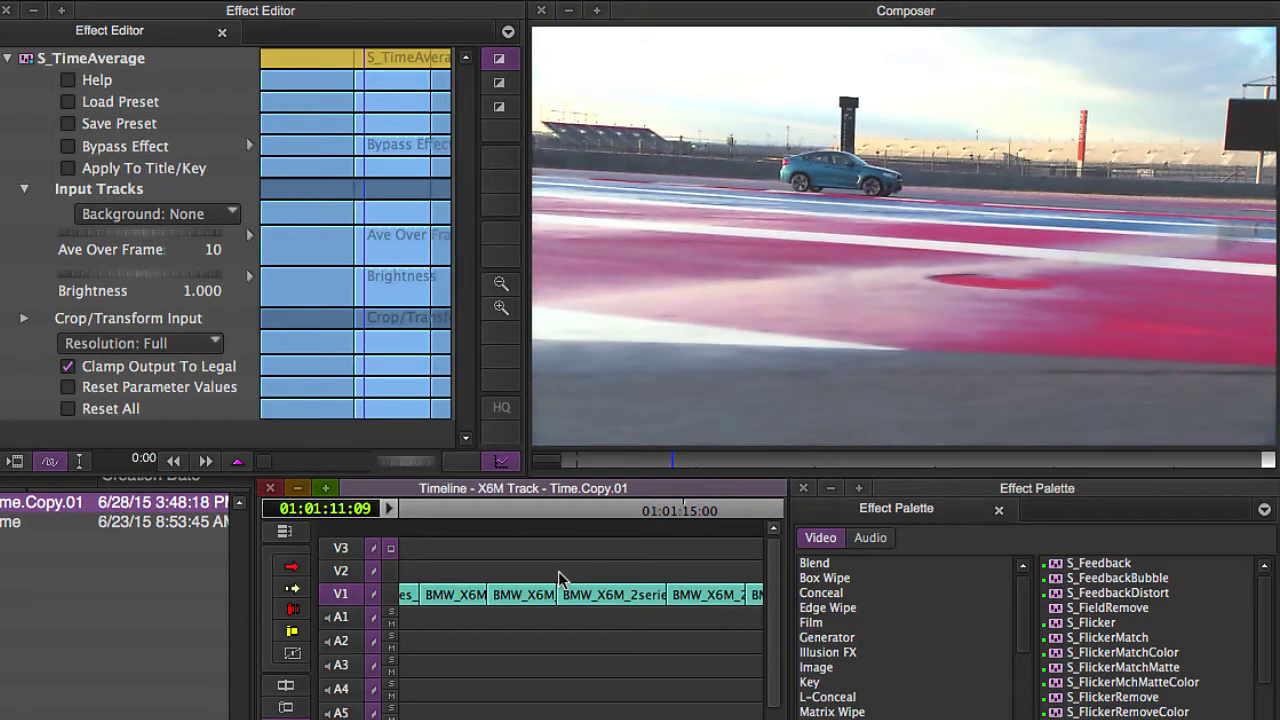
{"action": "left_click", "coordinate": [571, 595]}
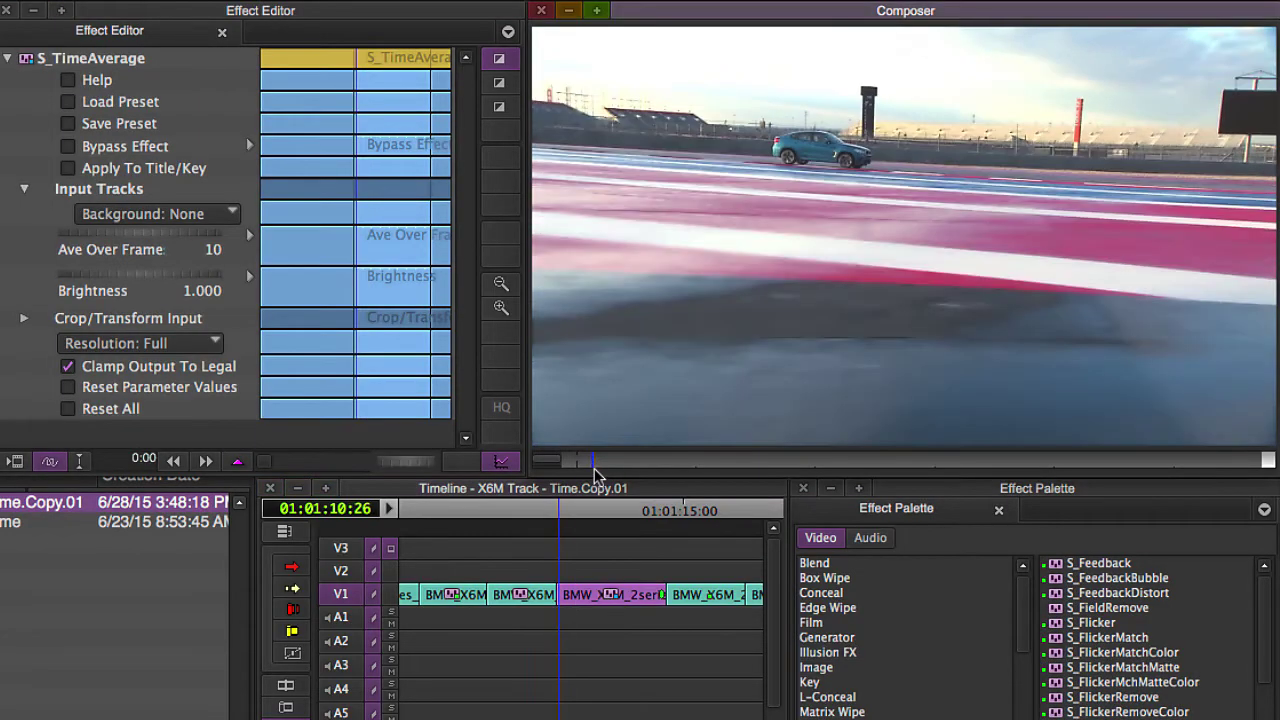
- Preview the clip, set the S_TimeAverage Ave Over Frames to 5, and replay it from near its start
{"action": "key", "text": "space"}
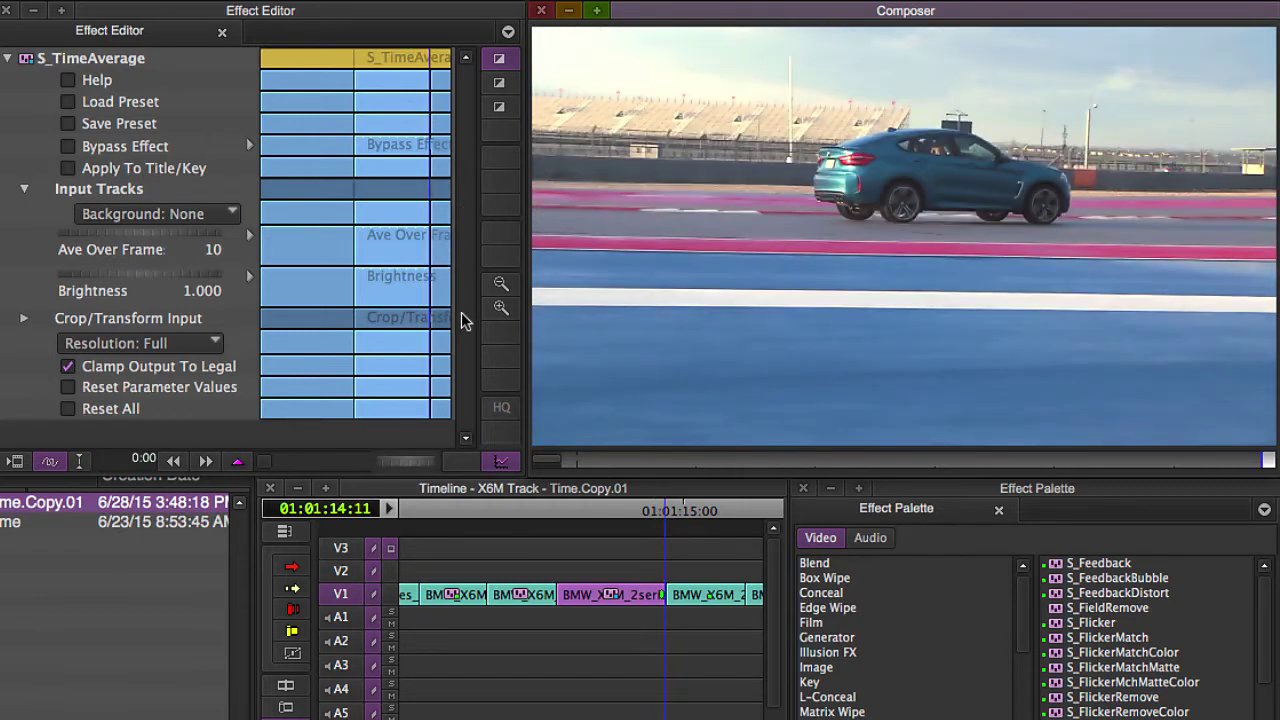
{"action": "left_click", "coordinate": [138, 252]}
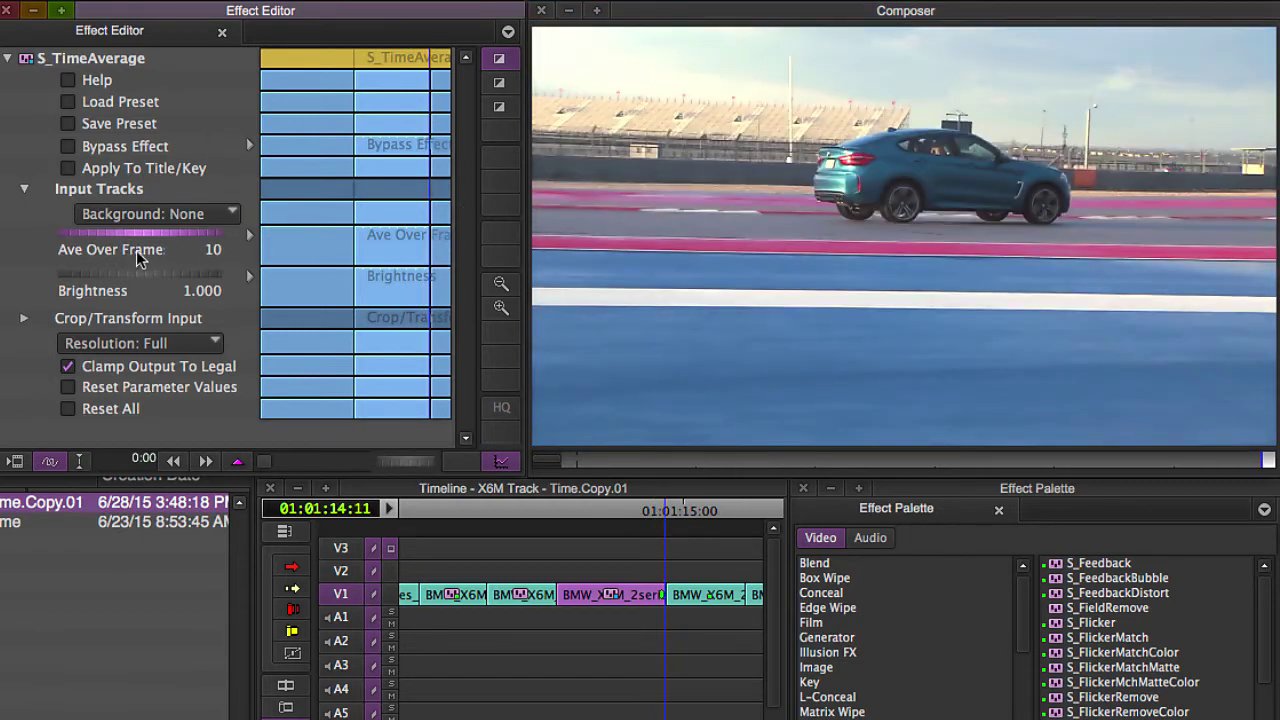
{"action": "type", "text": "5"}
{"action": "key", "text": "Return"}
{"action": "left_click", "coordinate": [585, 462]}
{"action": "key", "text": "space"}
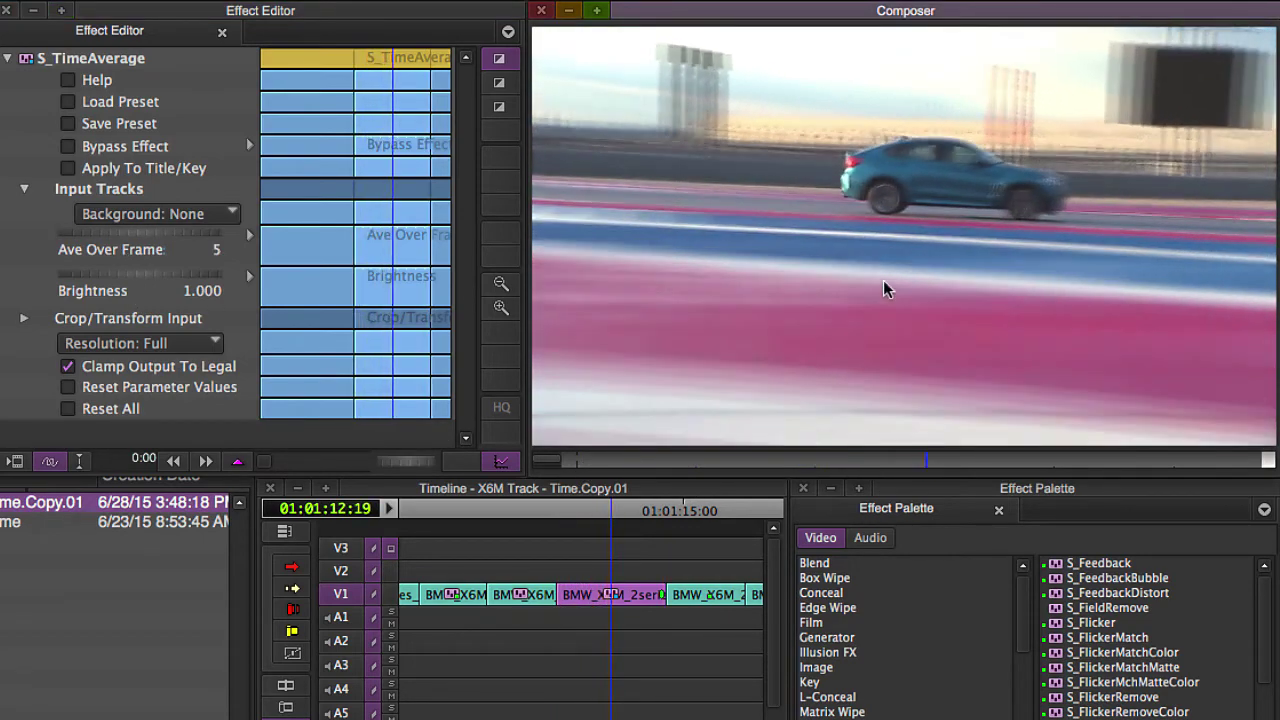
- Raise the S_TimeAverage Brightness to 1.480 and play the clip from near its start
{"action": "left_click", "coordinate": [112, 274]}
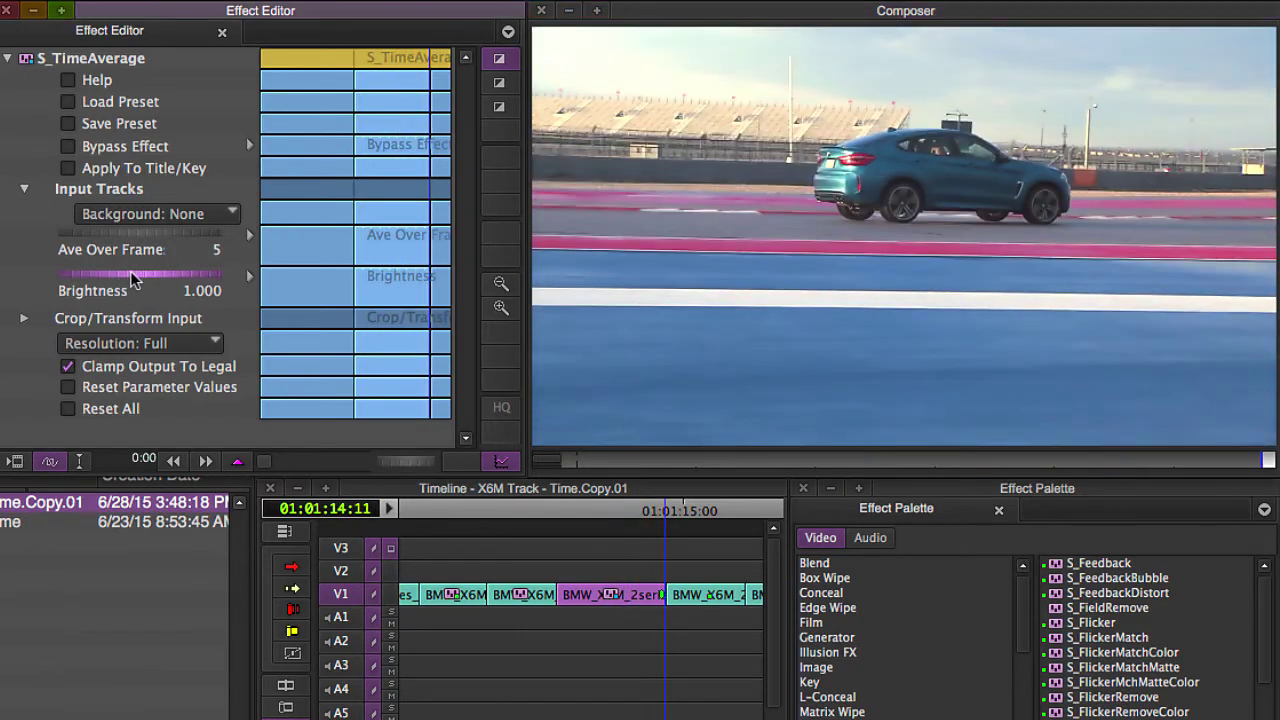
{"action": "left_click_drag", "start_coordinate": [133, 279], "coordinate": [315, 277]}
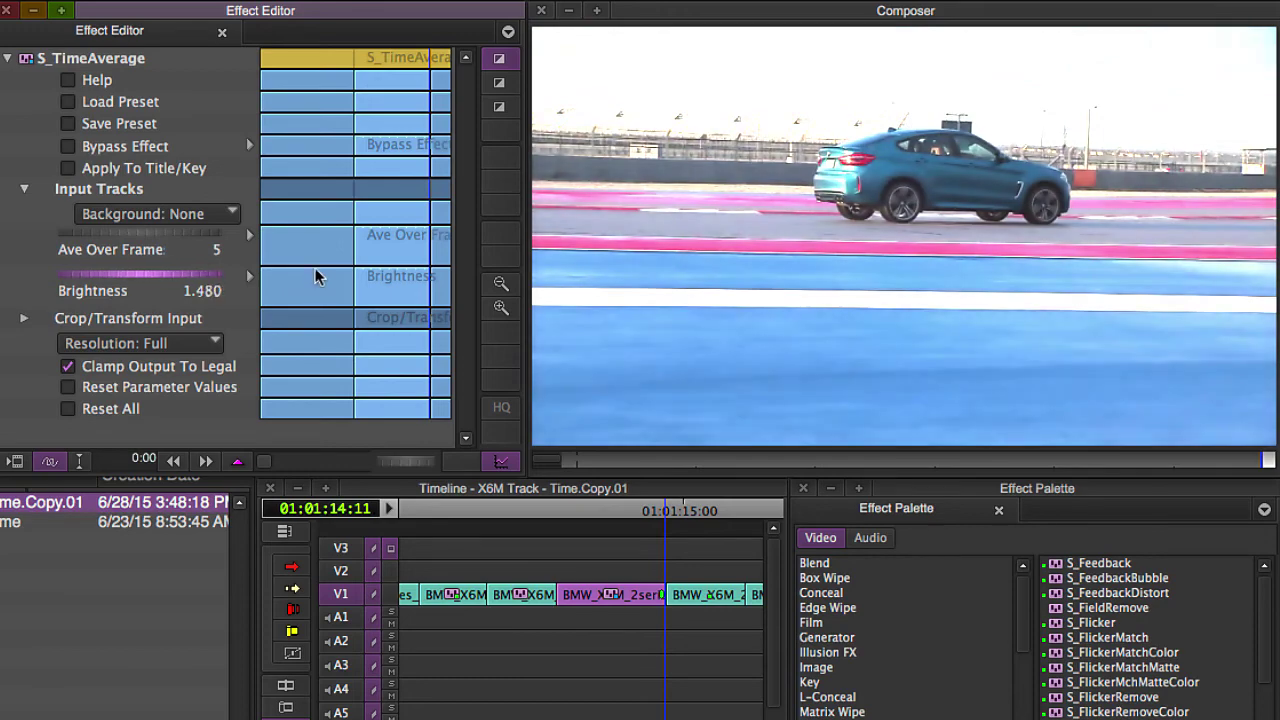
{"action": "left_click", "coordinate": [586, 461]}
{"action": "key", "text": "space"}
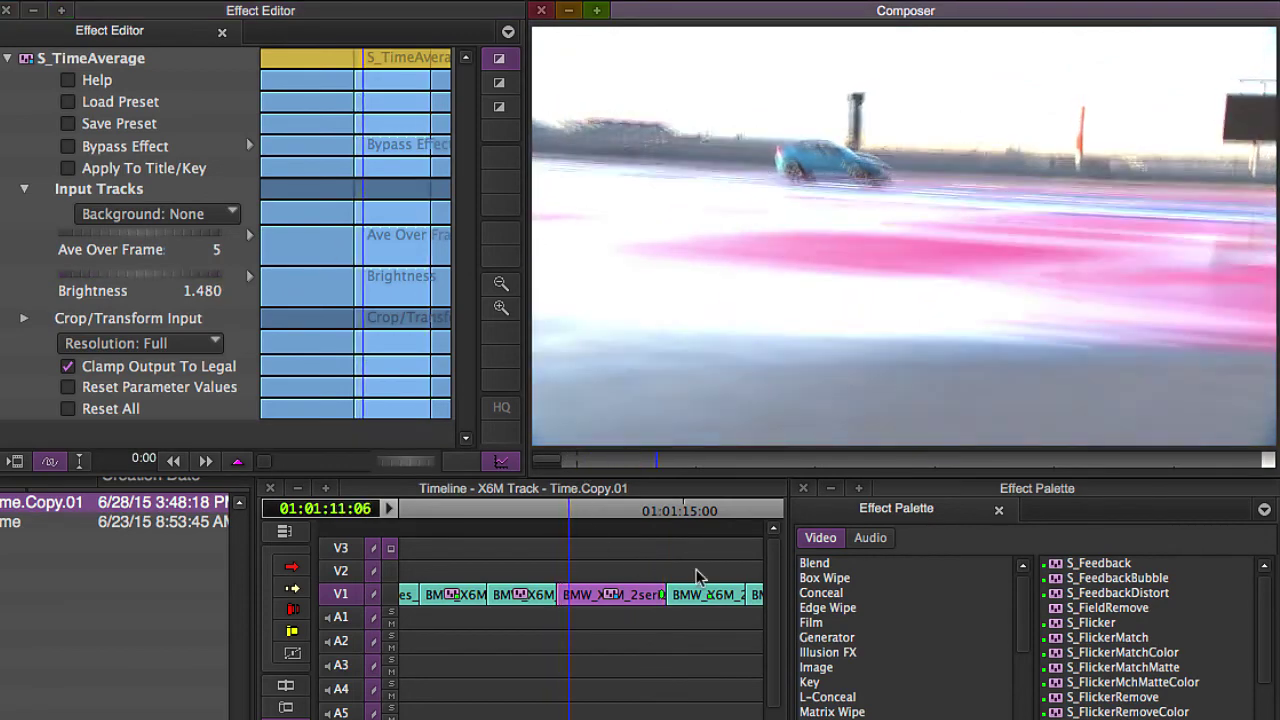